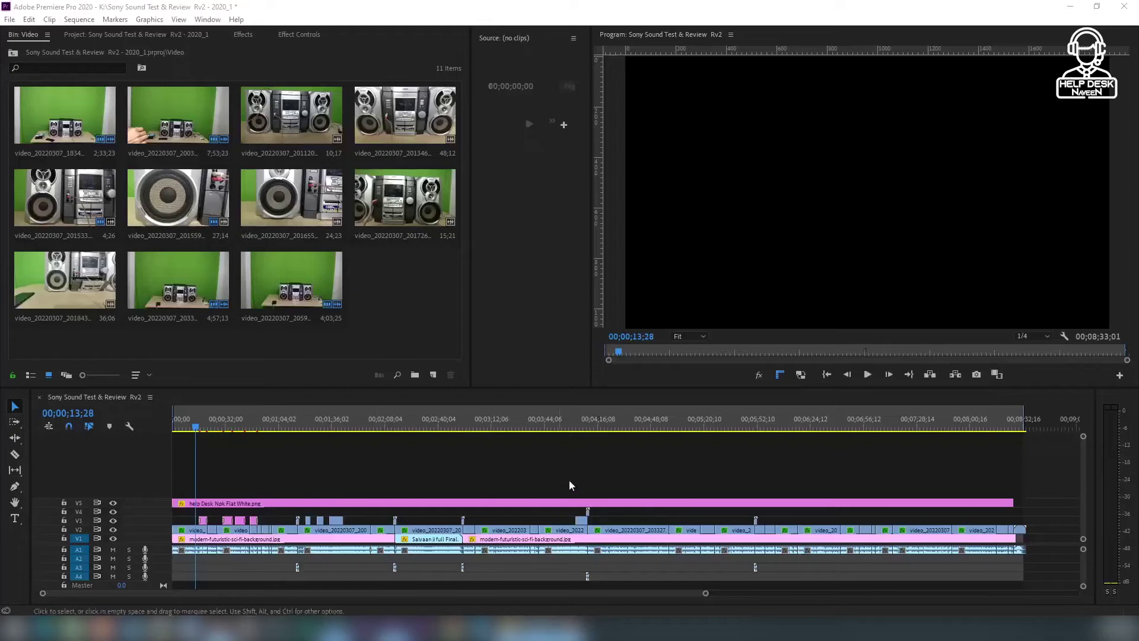
- Export the whole sequence from its start as H.264, dismiss the Accelerated Renderer Error, and close Export Settings
drag(195, 423, 165, 426)
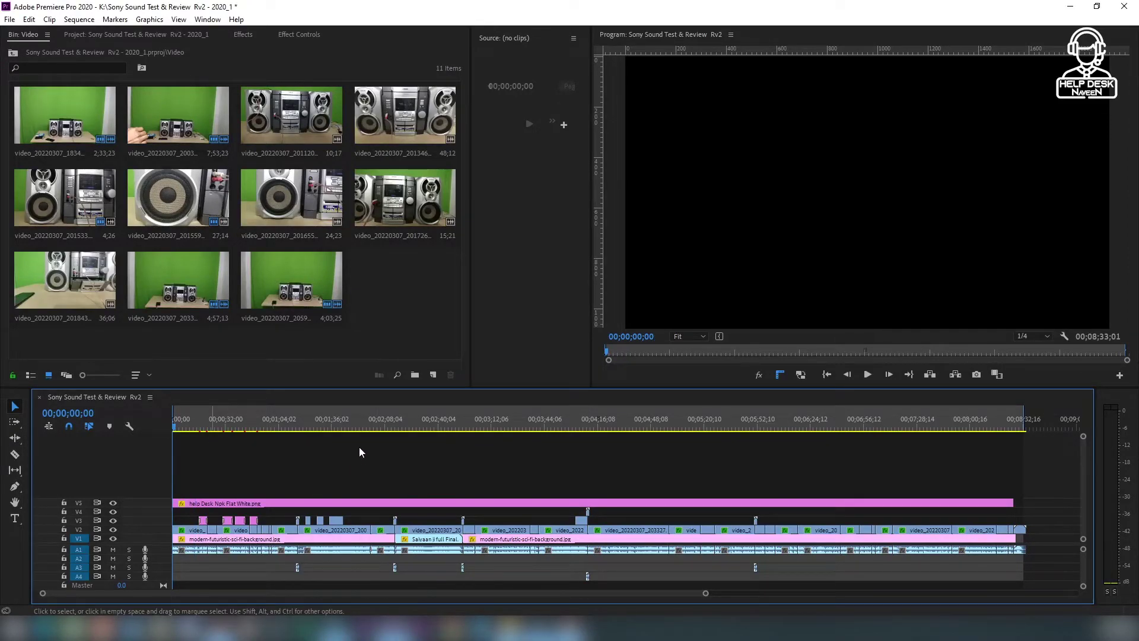
key(ctrl+m)
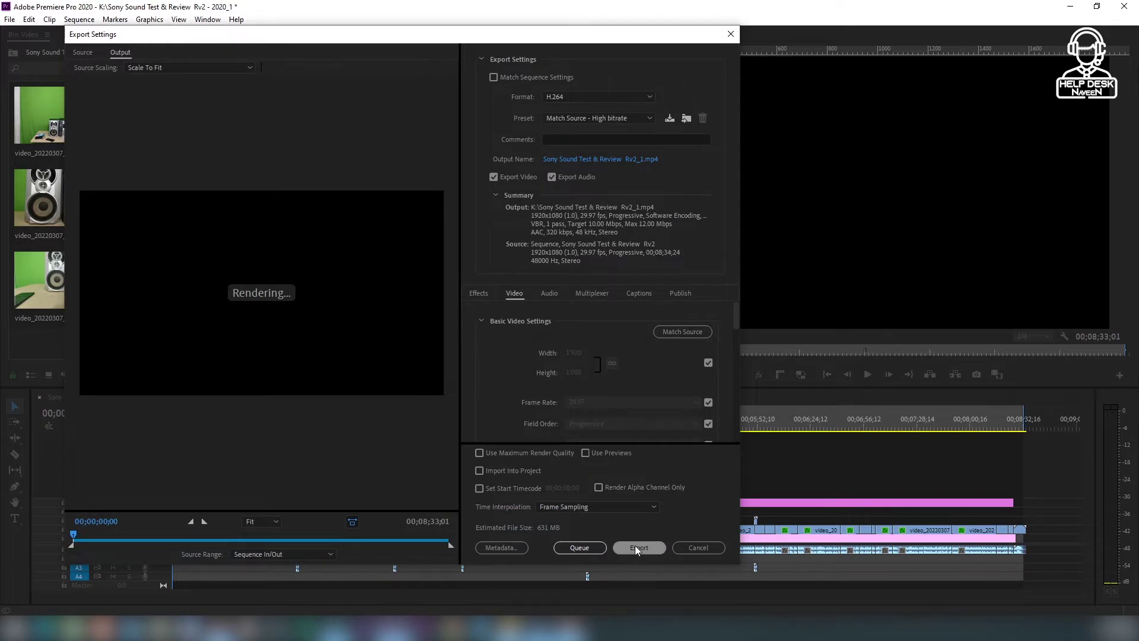
click(635, 547)
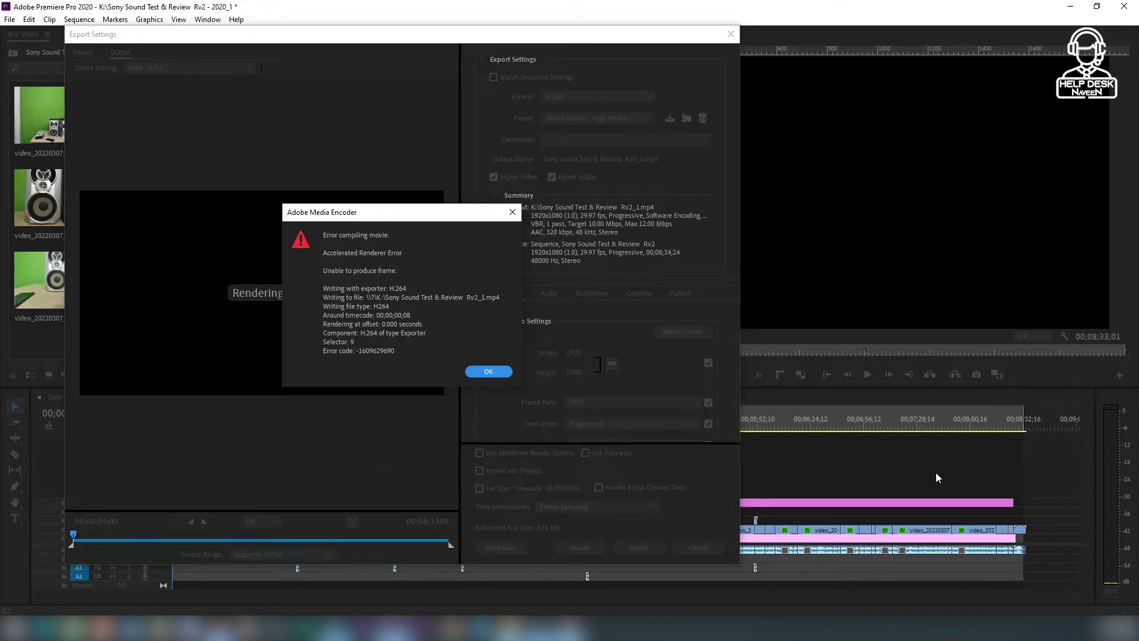
click(512, 212)
click(730, 34)
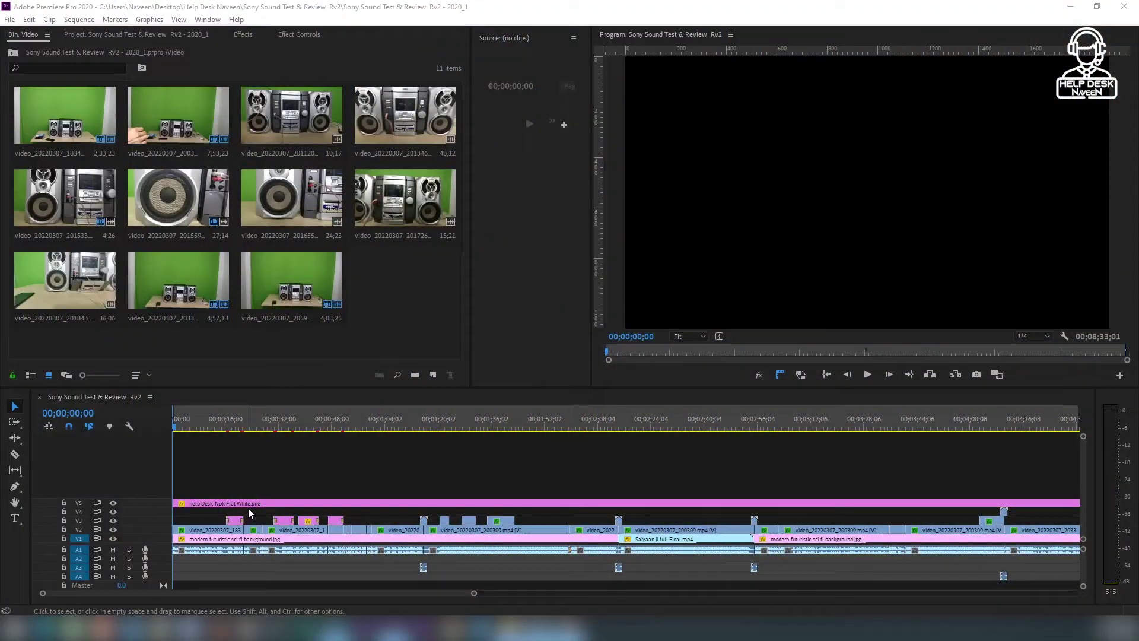
- Point the H.264 output to the Final Video folder without overwriting, export, and dismiss the renderer error
key(ctrl+m)
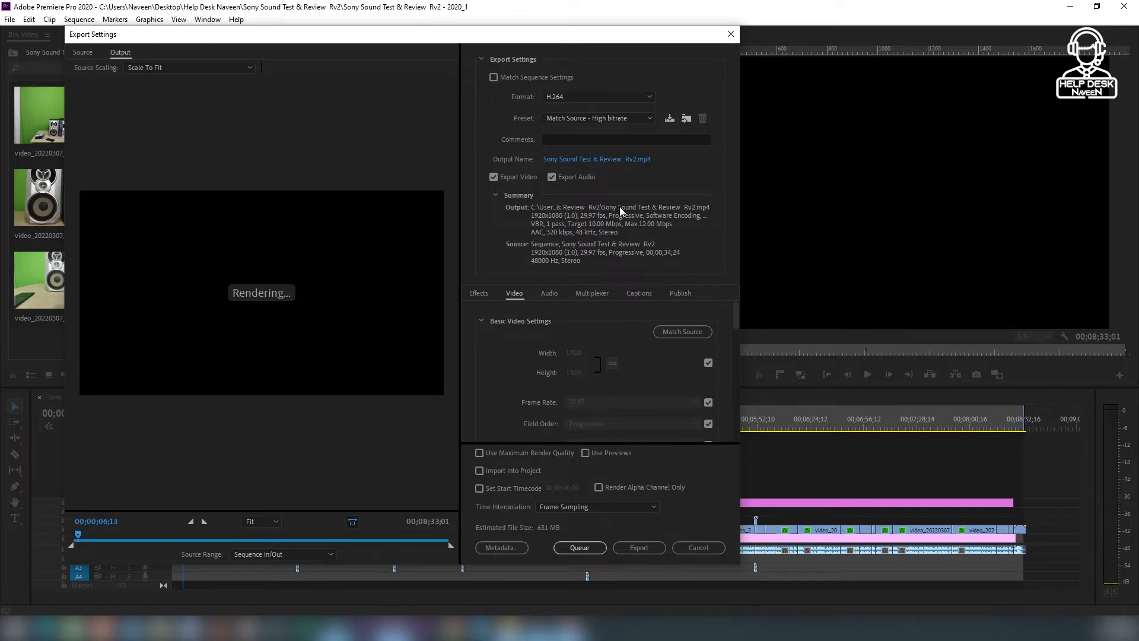
click(605, 159)
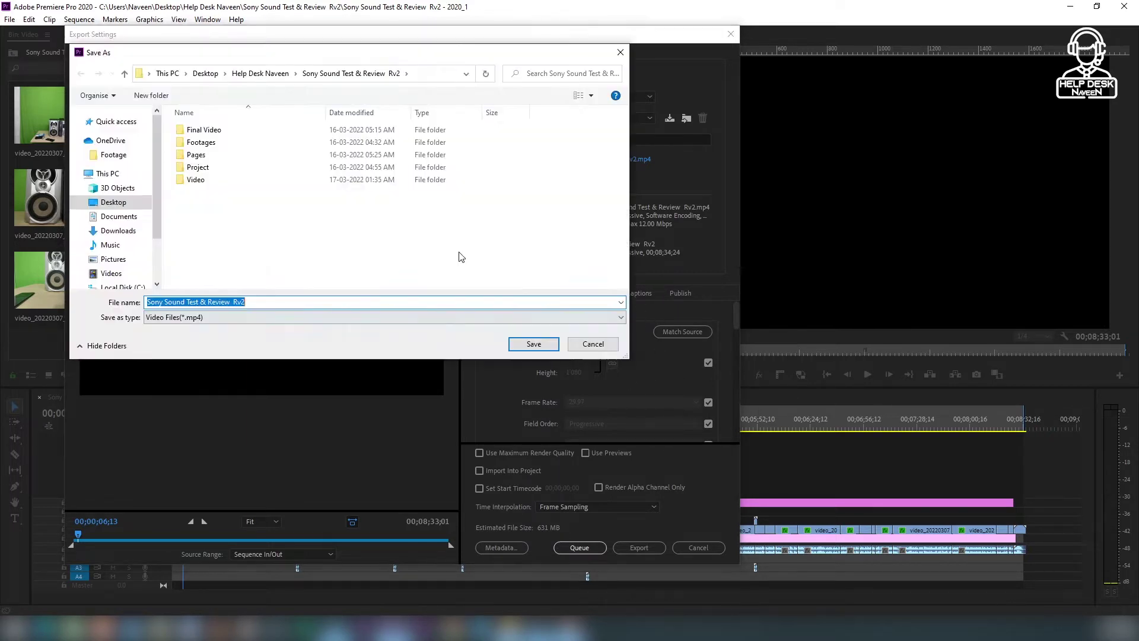
double_click(215, 130)
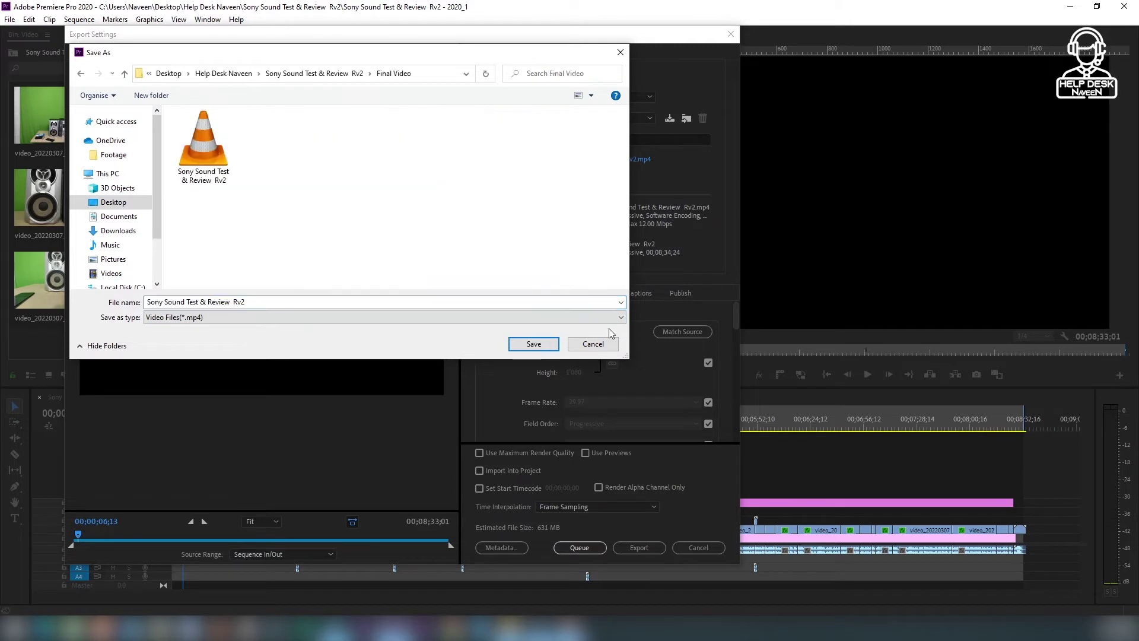
click(547, 345)
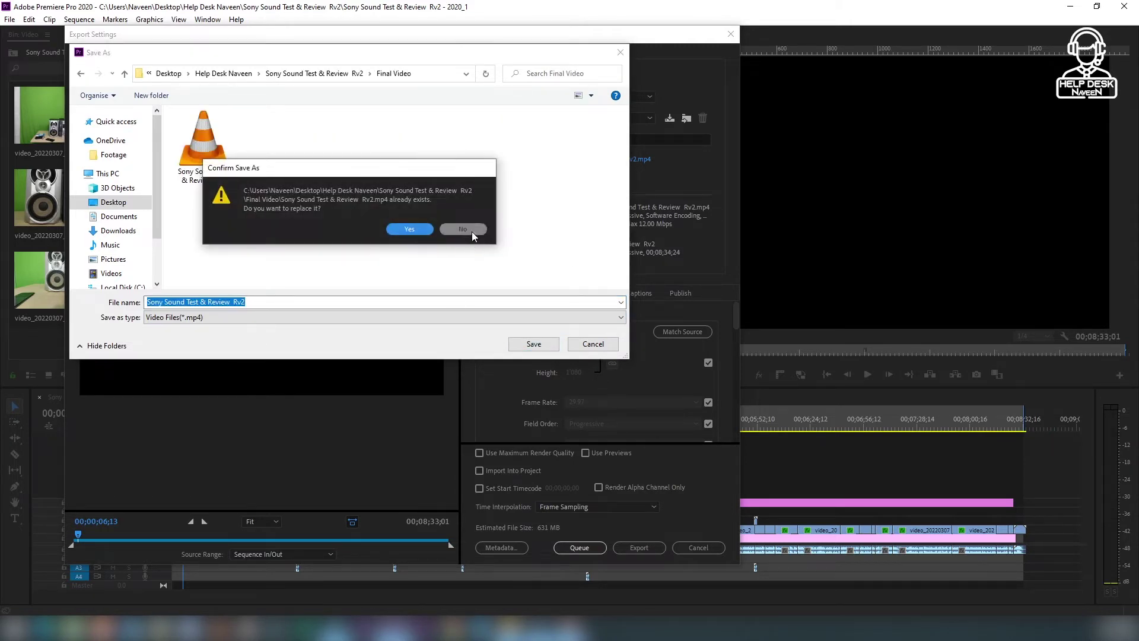
click(470, 231)
click(588, 347)
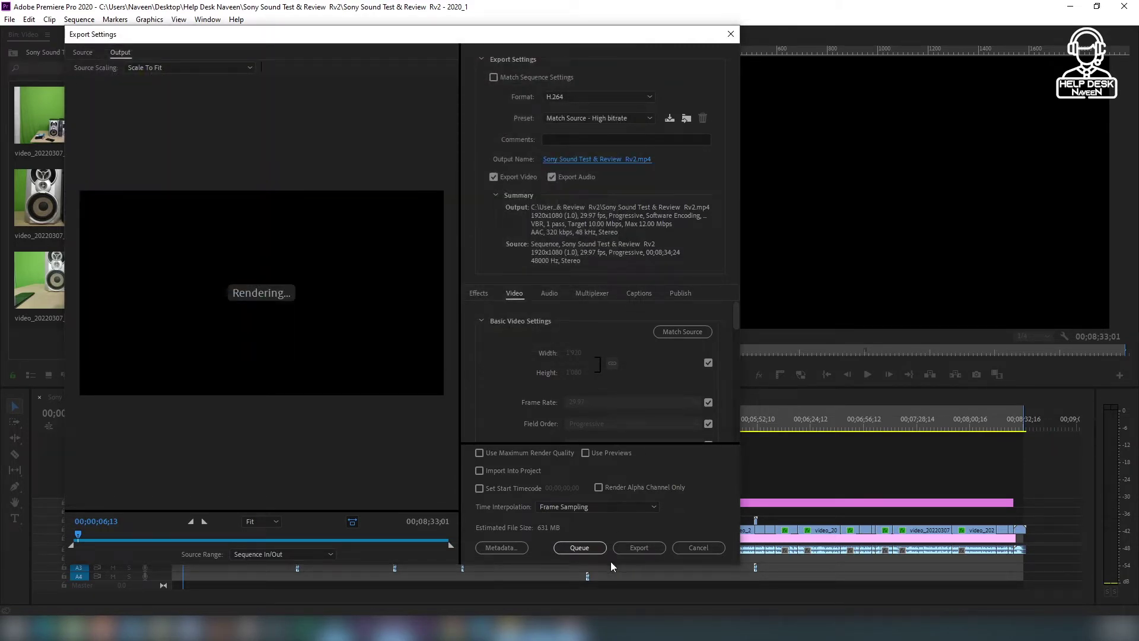
click(627, 547)
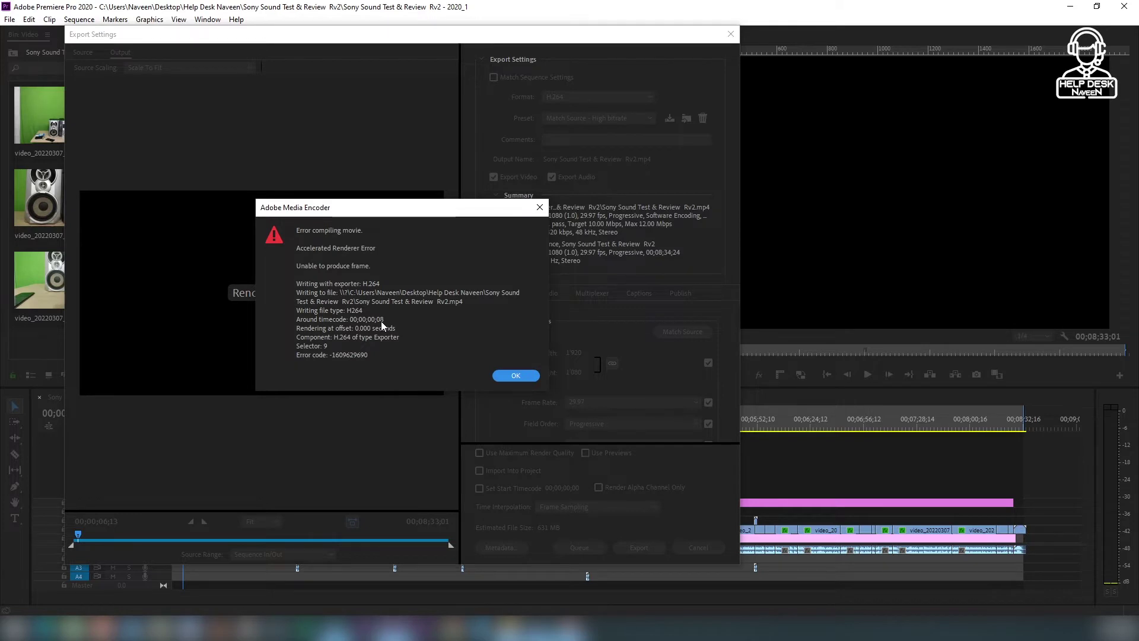
click(516, 375)
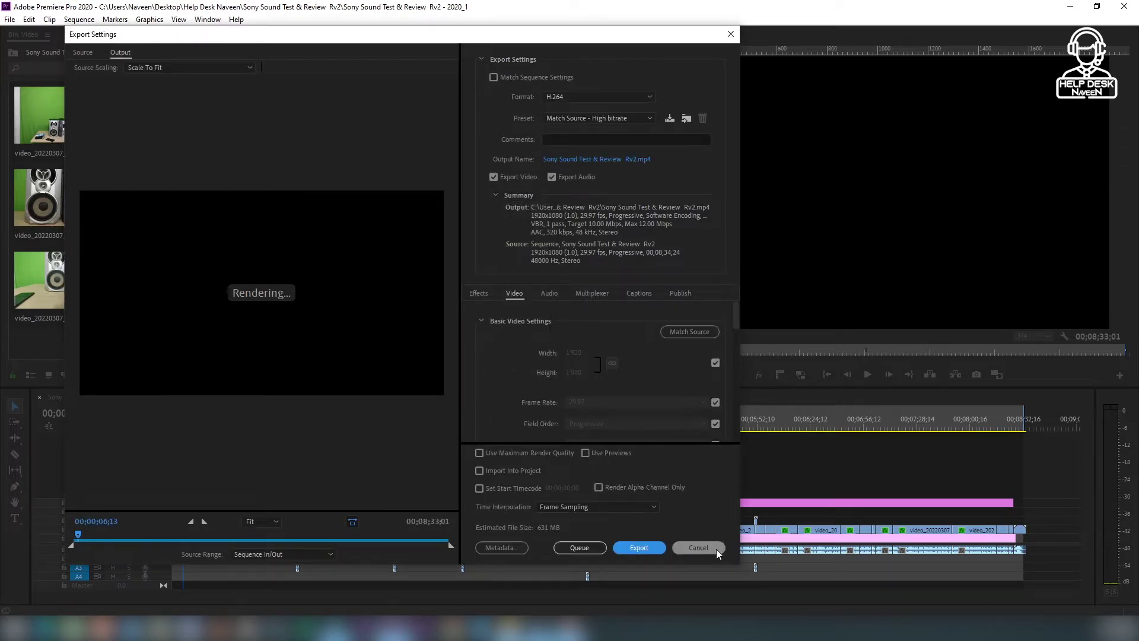
- Cancel Export Settings, then delete unused media cache files from Preferences > Media Cache
click(703, 548)
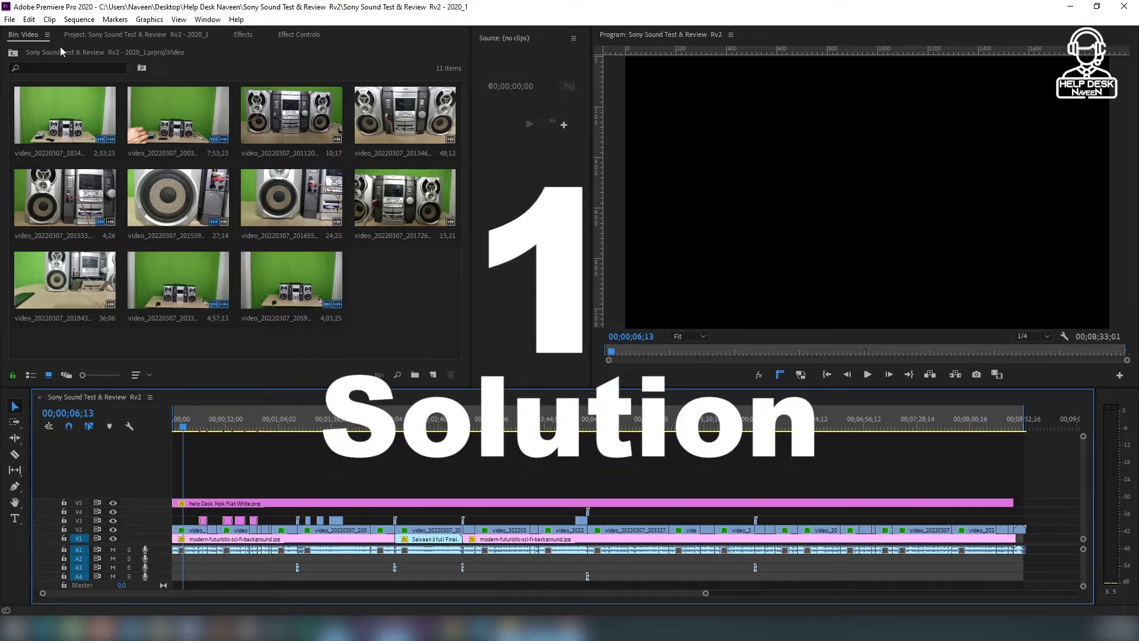
click(29, 19)
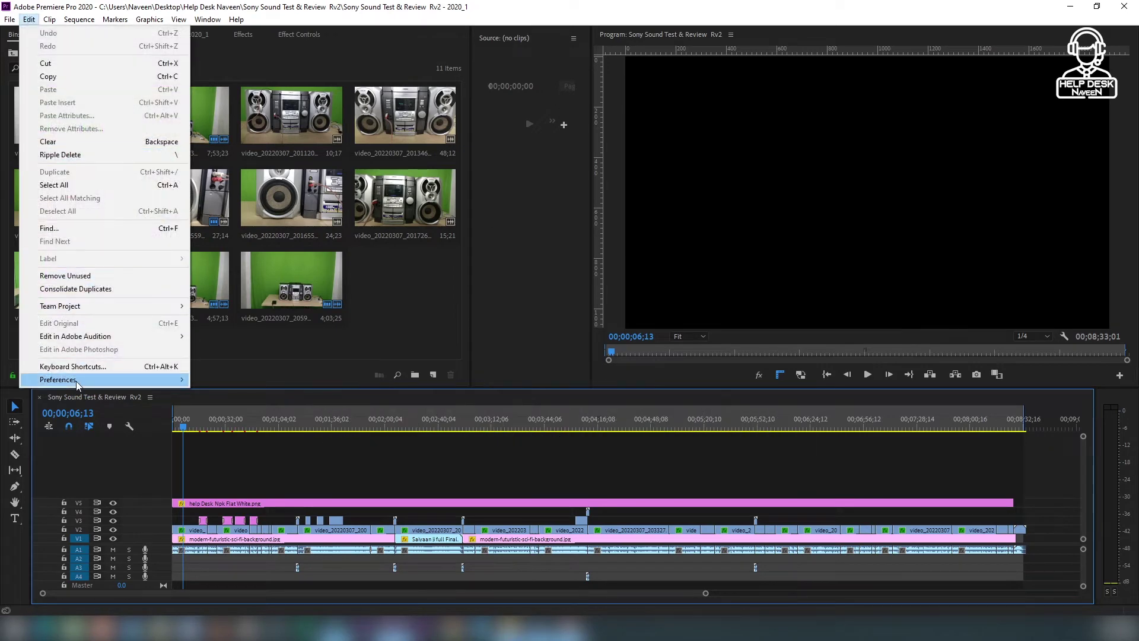
mouse_move(77, 384)
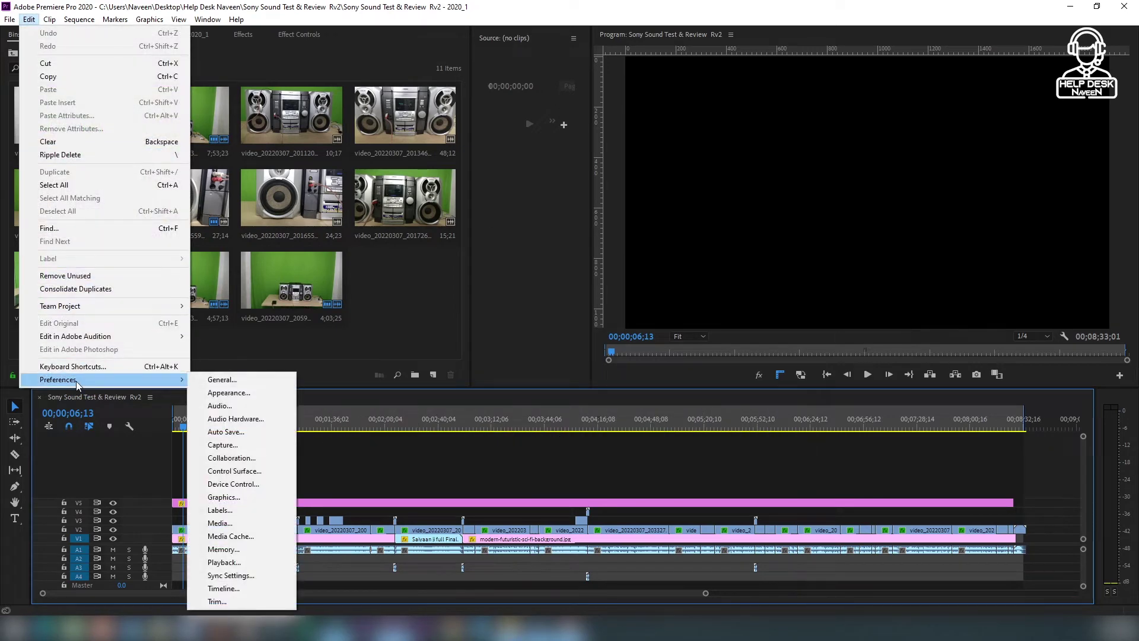
click(243, 536)
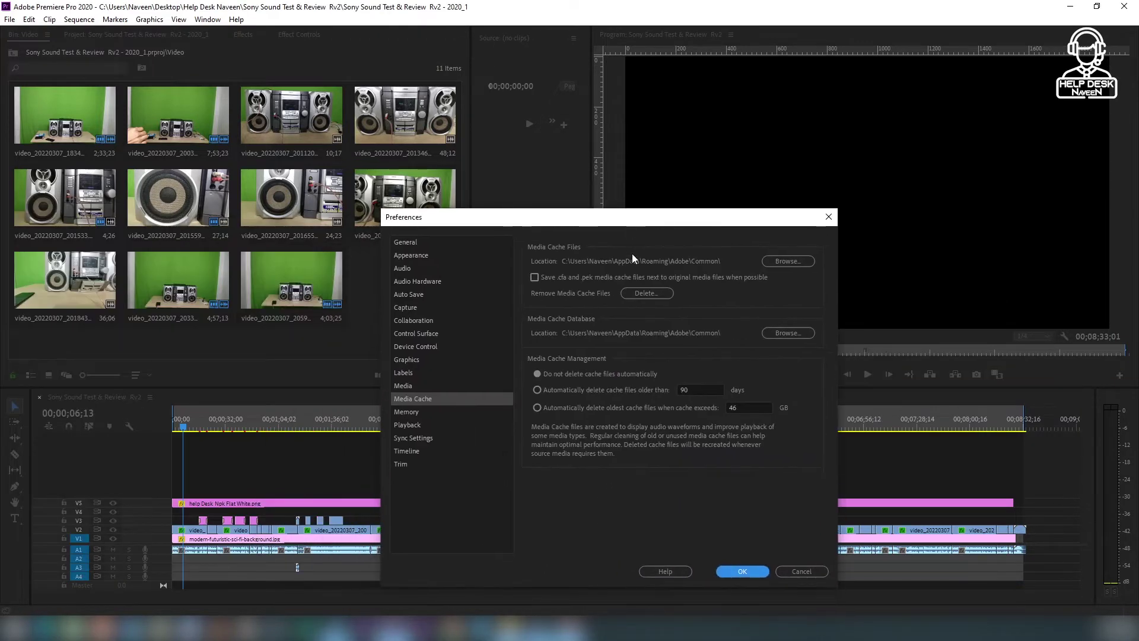
click(641, 290)
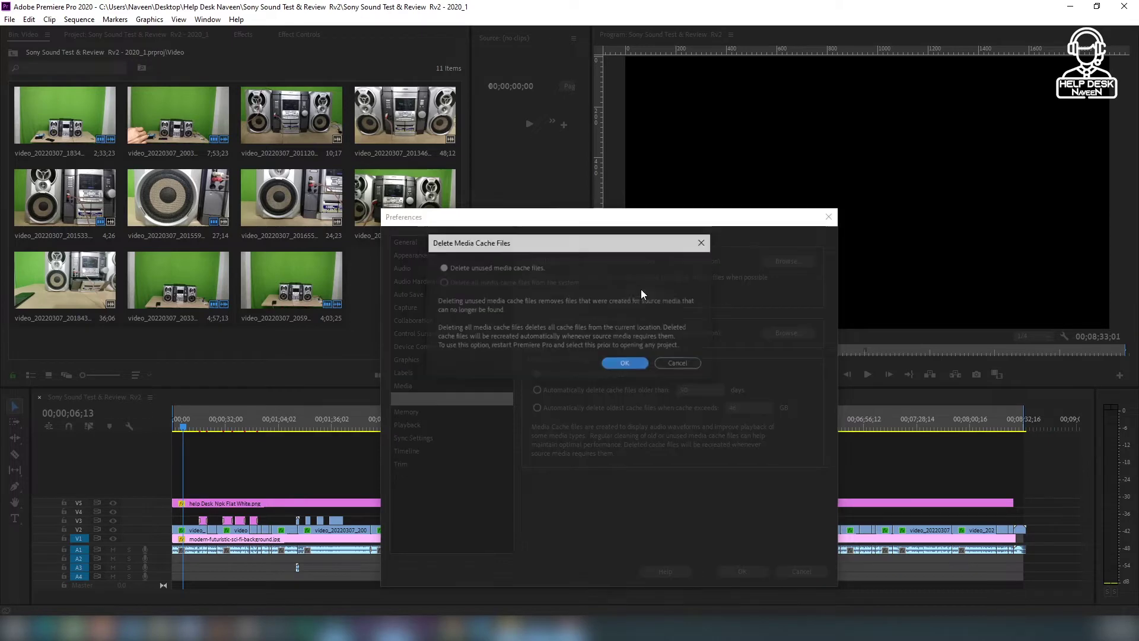
click(630, 363)
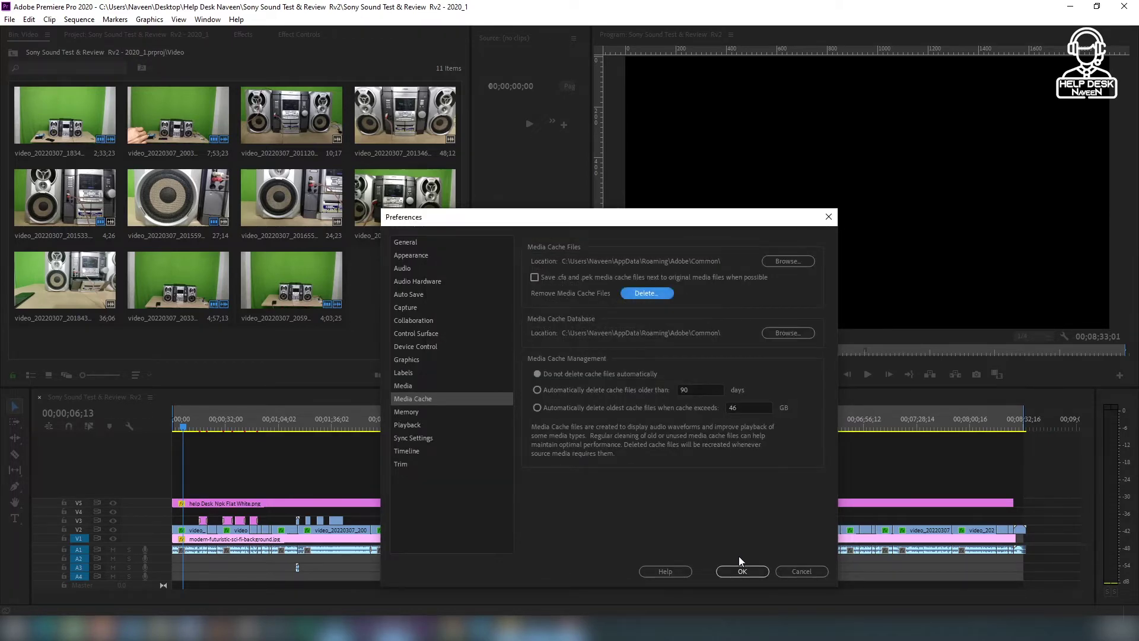
click(741, 571)
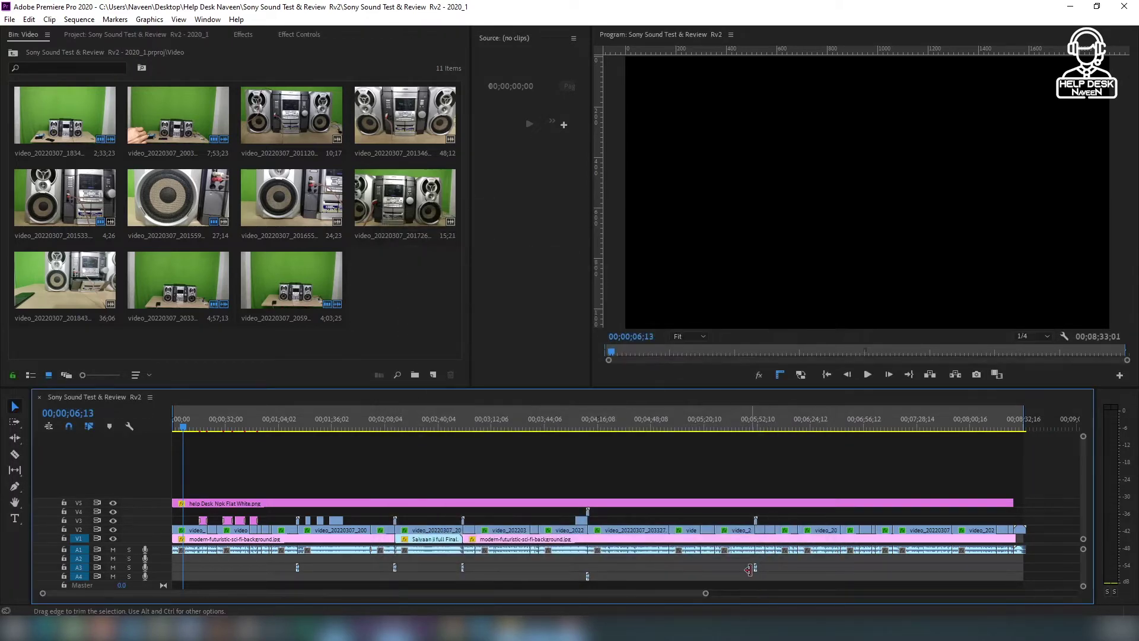
- With the playhead at 00;00;13;28, retry the export, dismiss the error, and close Export Settings
click(198, 421)
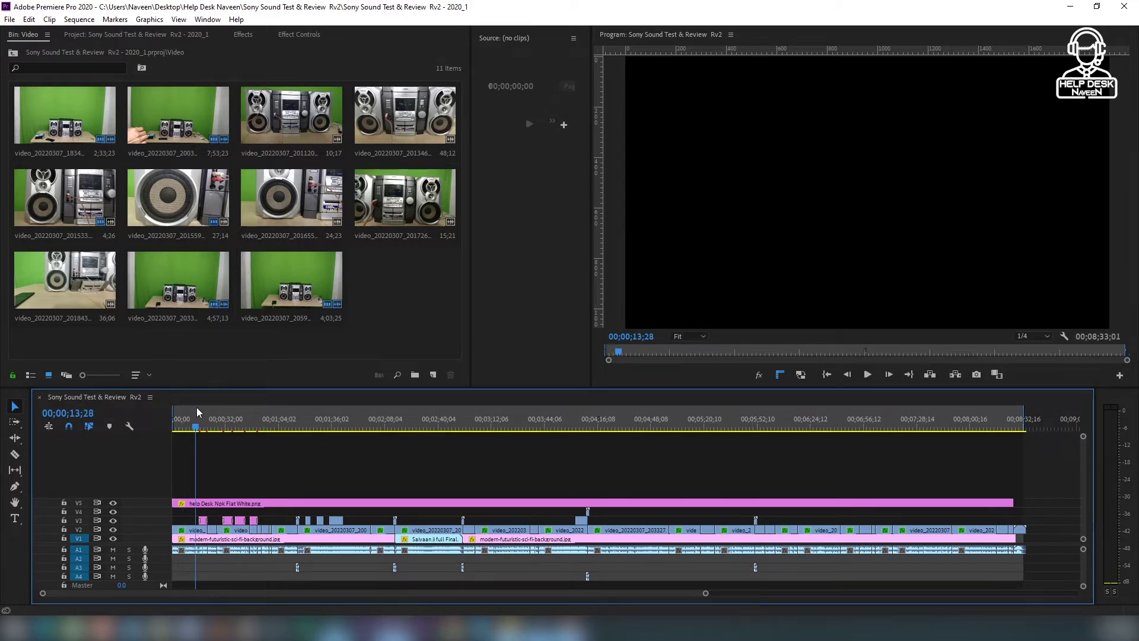
key(ctrl+m)
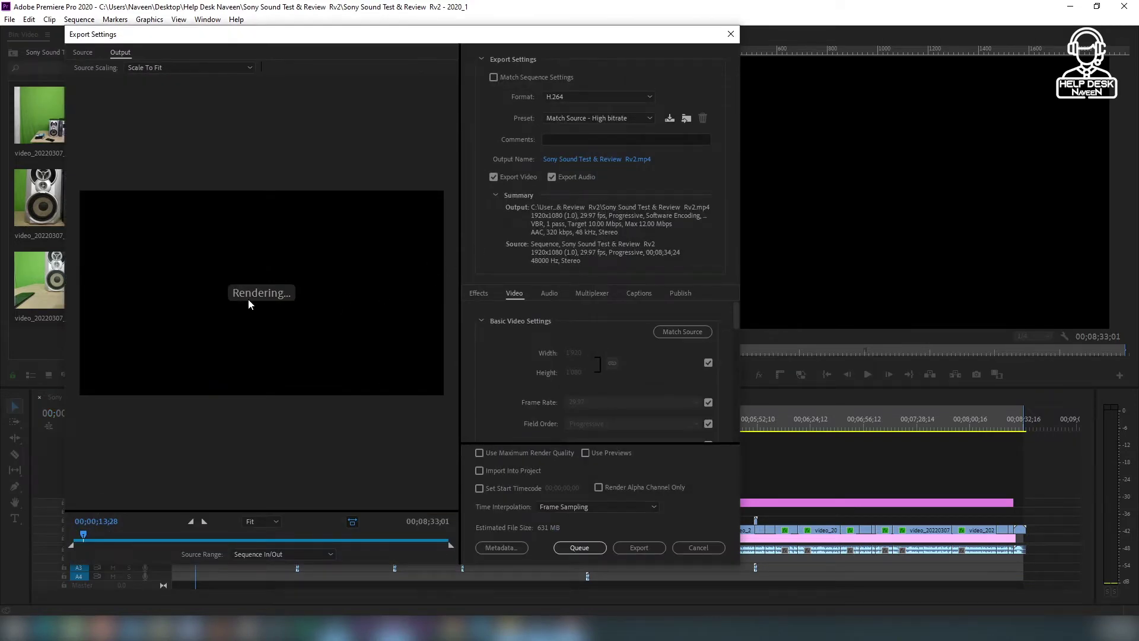
click(637, 548)
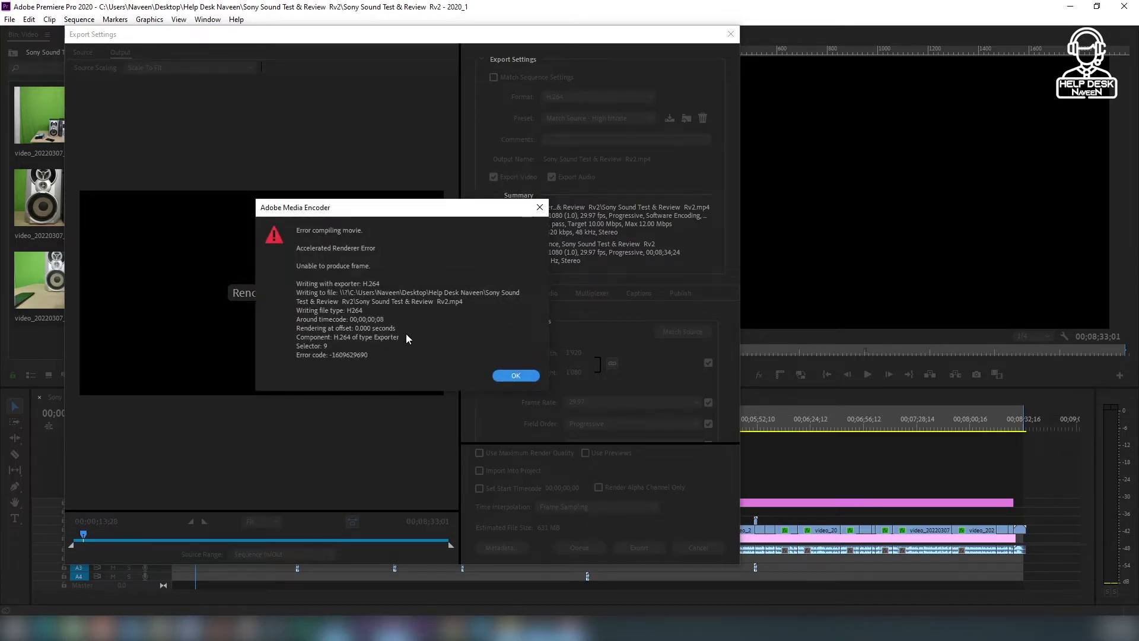
click(518, 375)
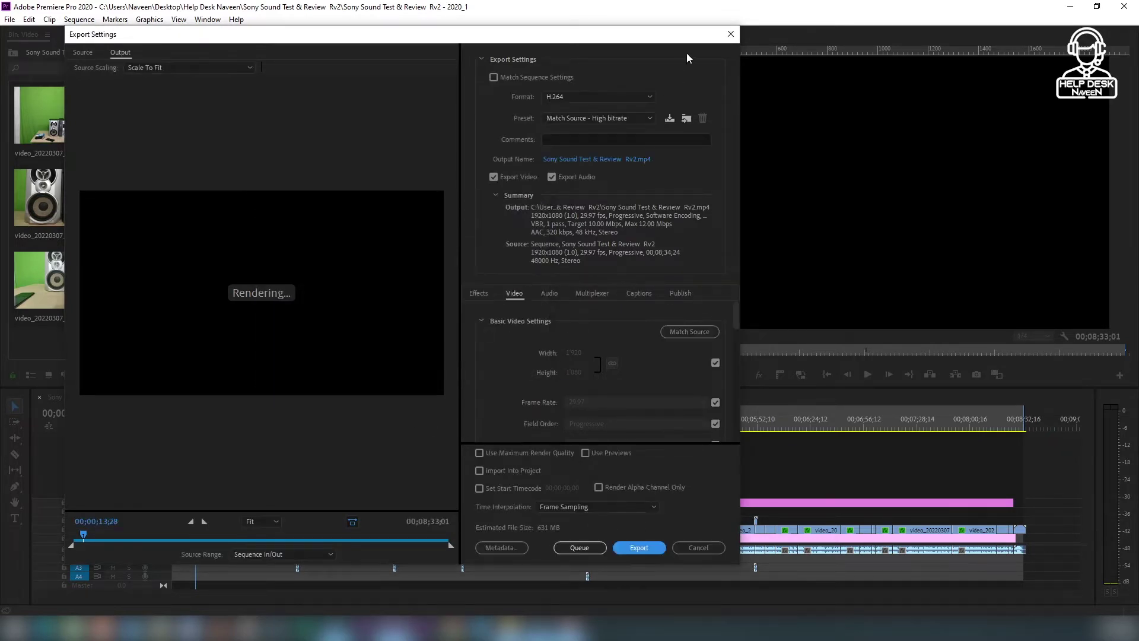
click(732, 35)
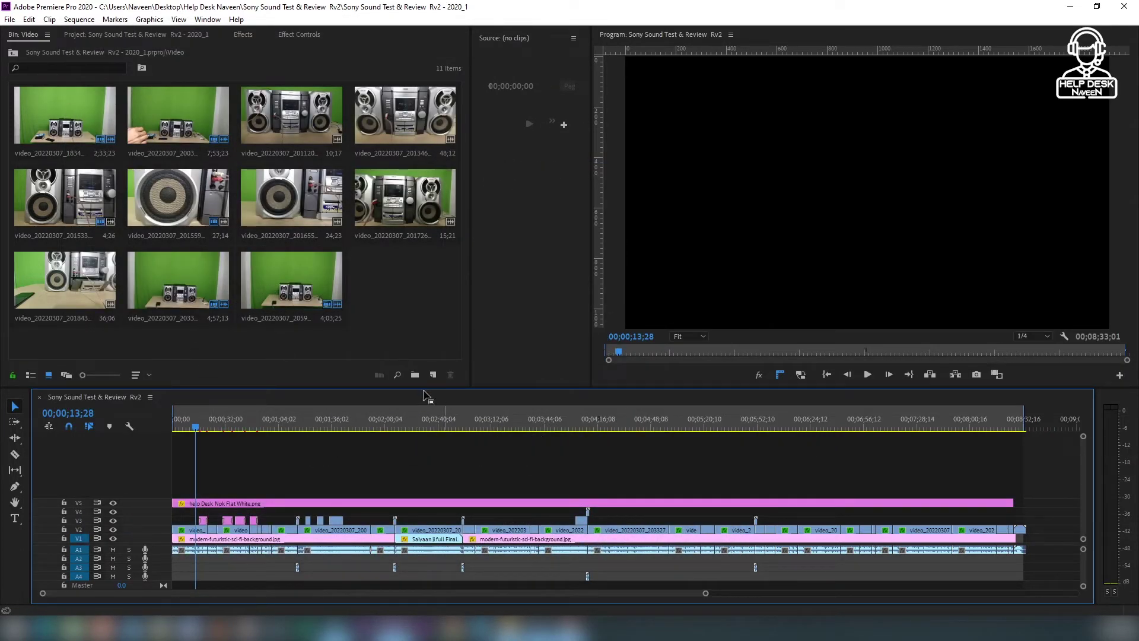
- Render the sequence In to Out and dismiss the resulting Accelerated Renderer Error
click(76, 20)
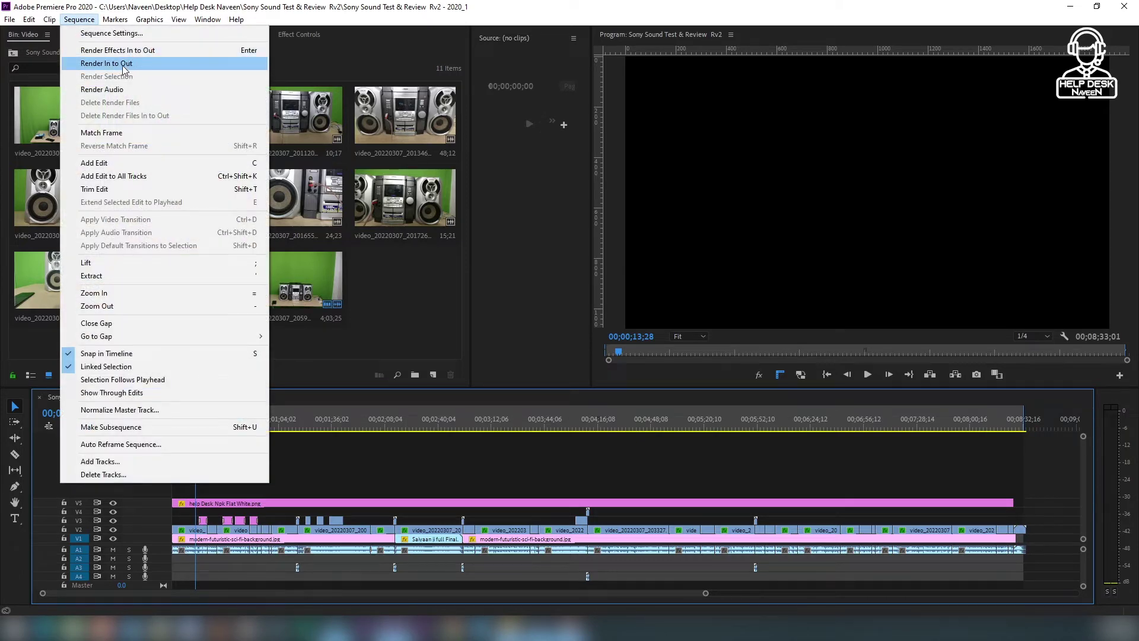
click(123, 67)
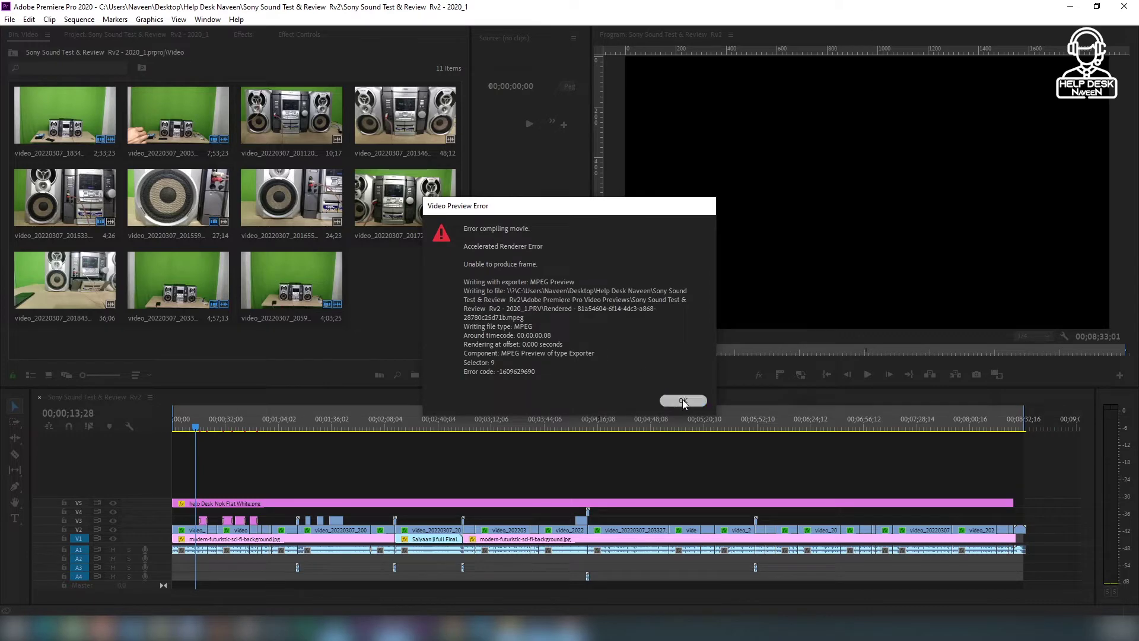
click(683, 401)
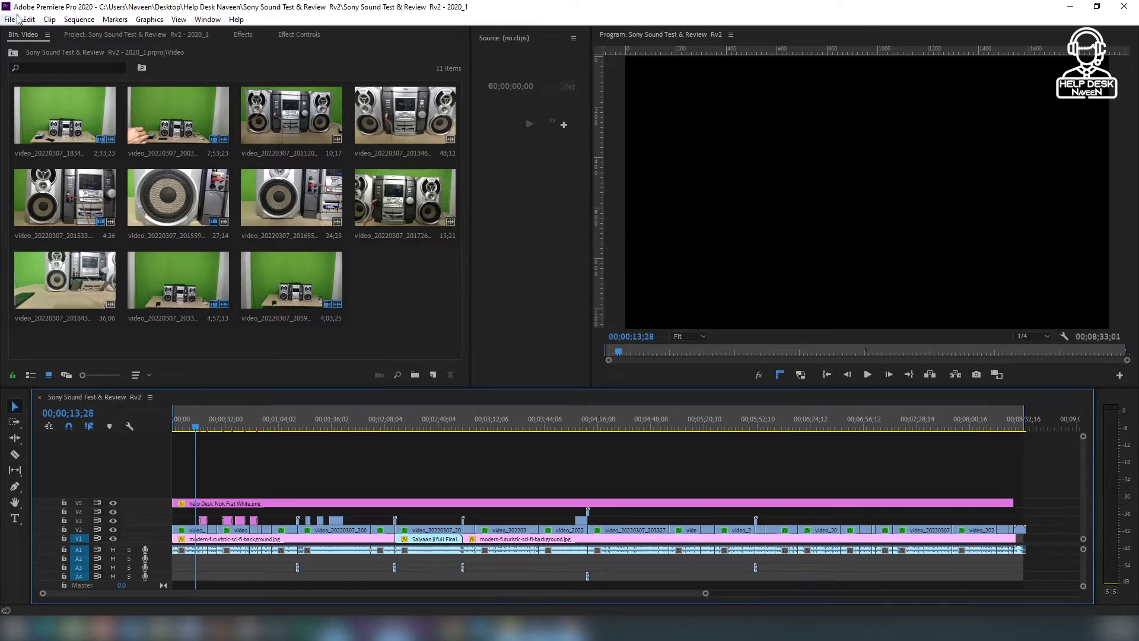
- Save the project as 'Sony Sound Test & Review Rv2 - 2020_1' on New Volume (K:)
click(10, 19)
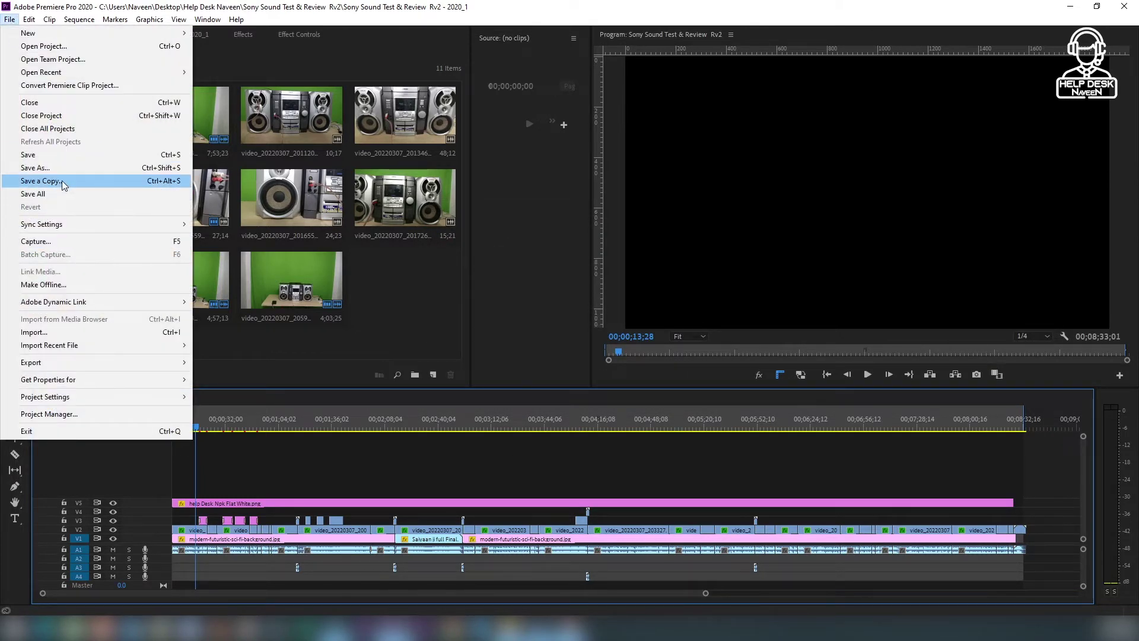
click(69, 165)
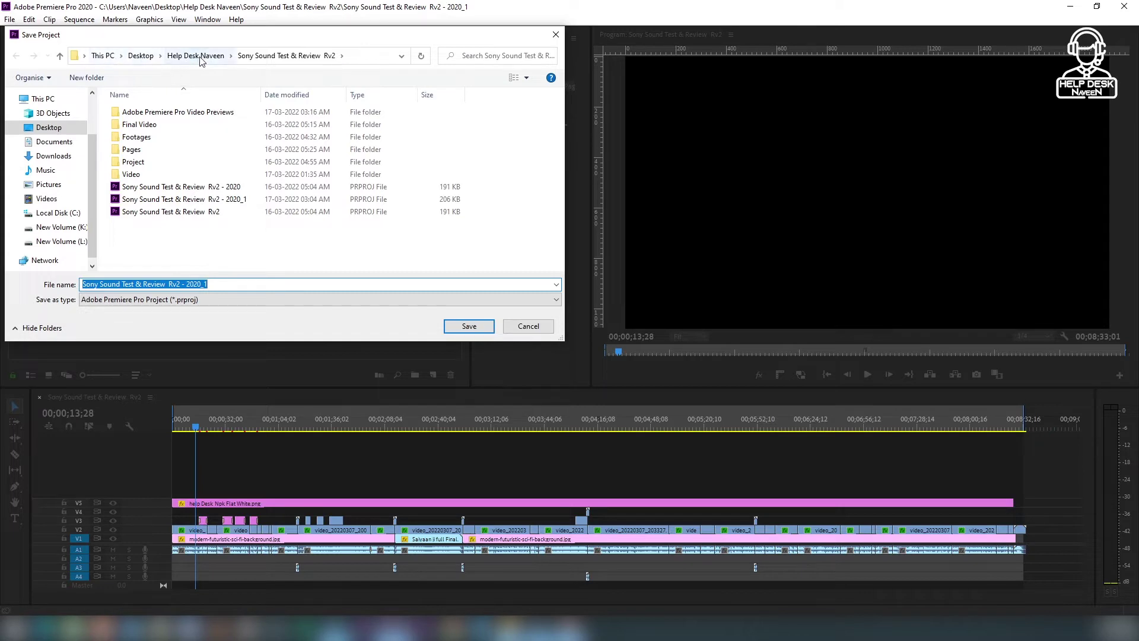
click(60, 227)
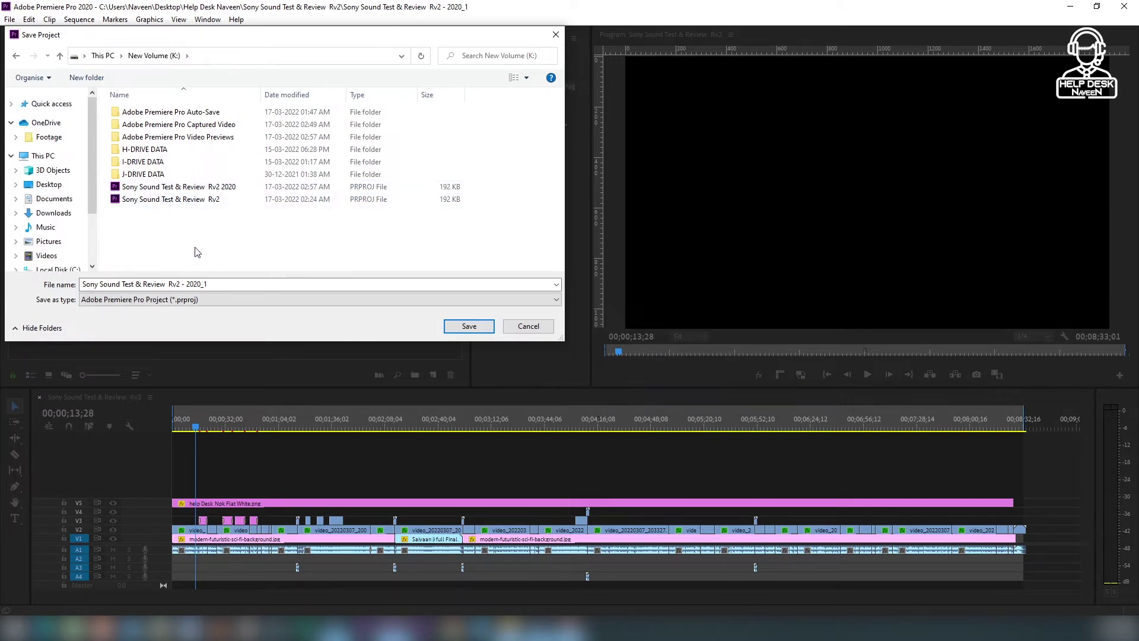
click(448, 327)
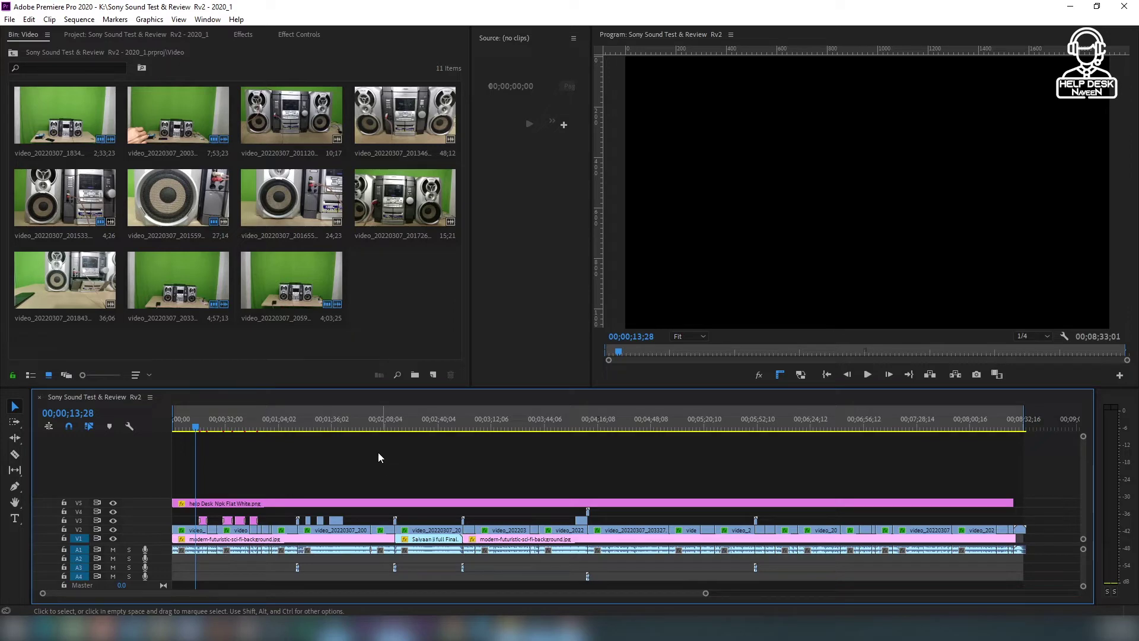
- Set the H.264 export output location to New Volume (K:) and start the export
key(ctrl+m)
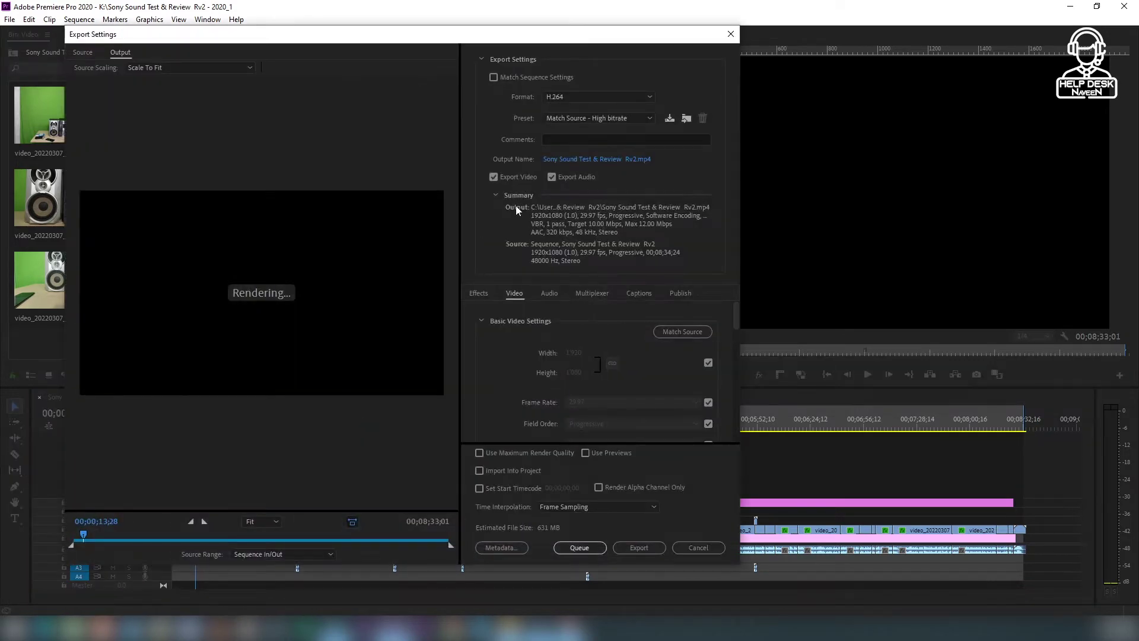
click(599, 159)
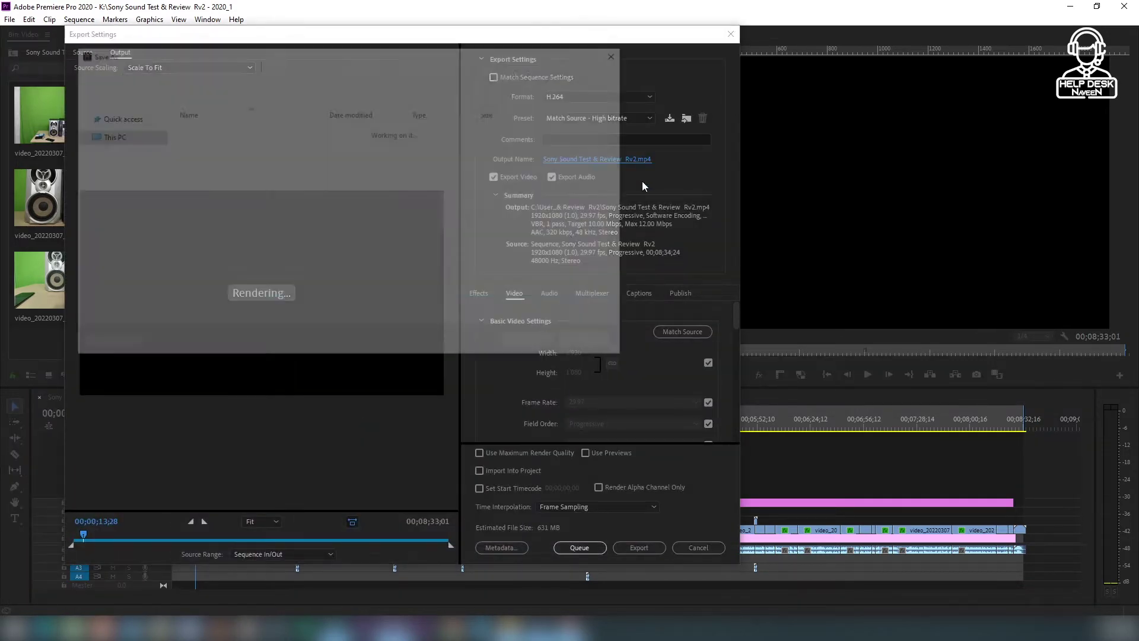
scroll(118, 249, down, 3)
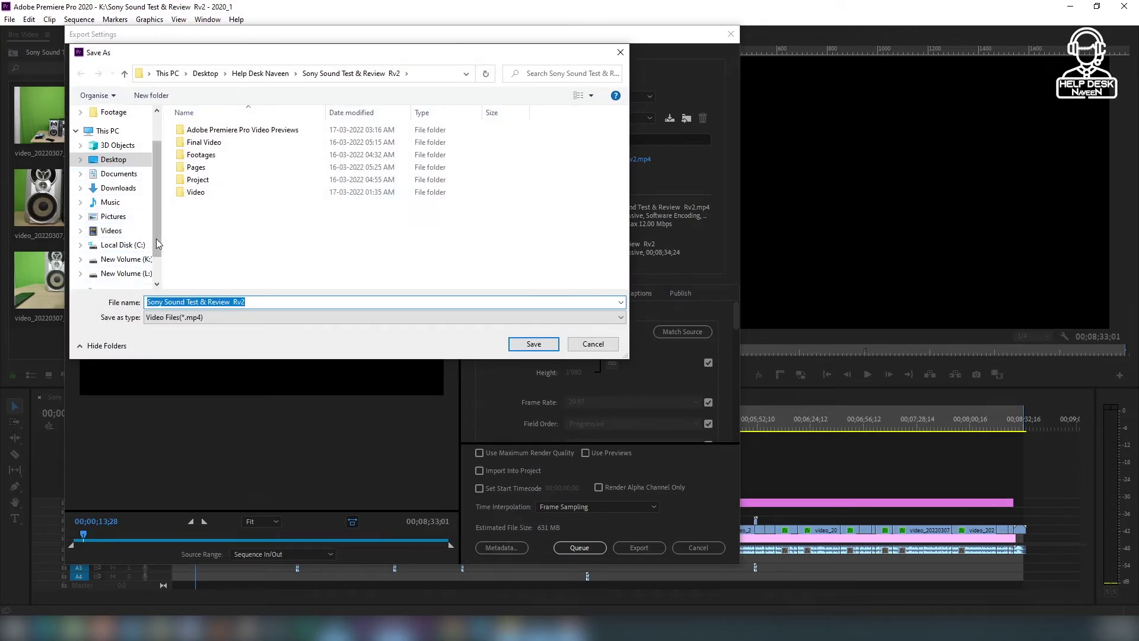
click(121, 260)
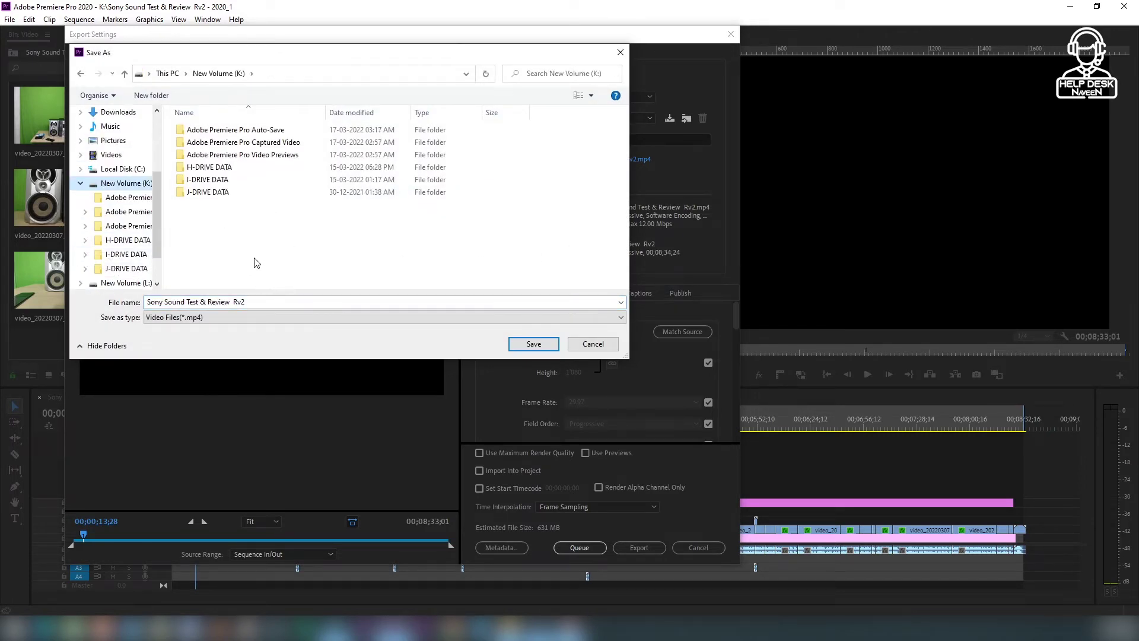
click(534, 344)
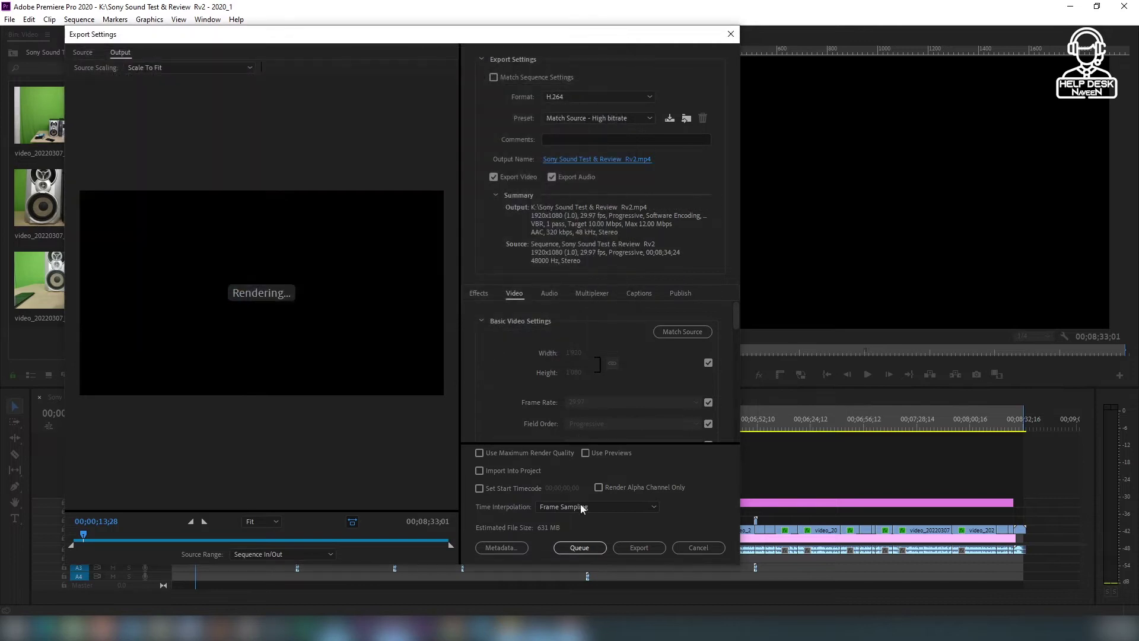
click(639, 547)
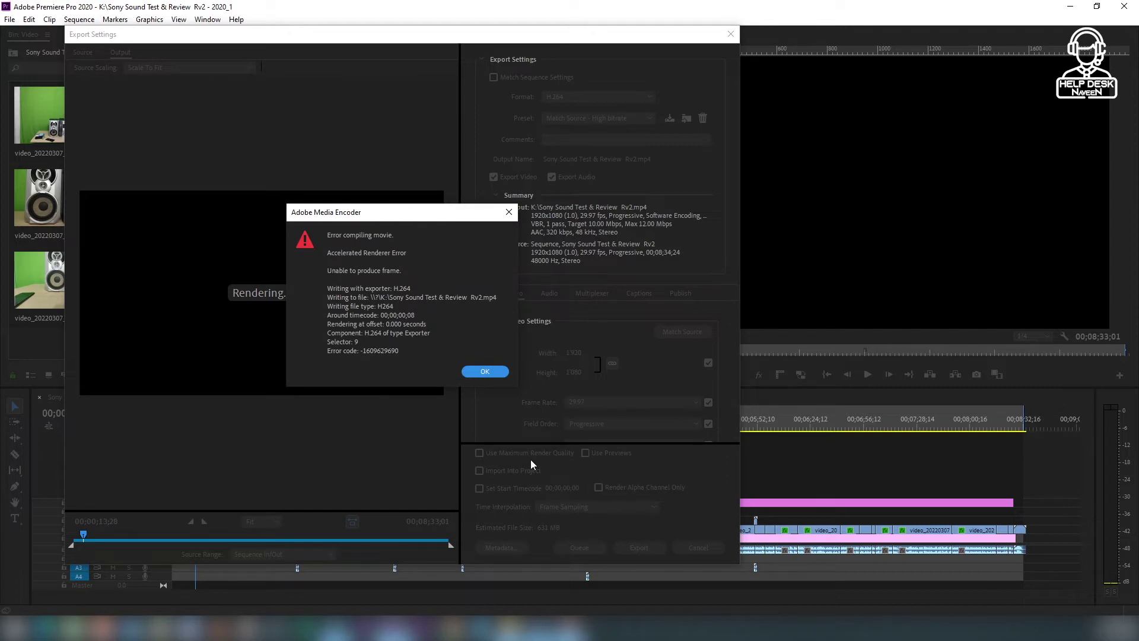
- Dismiss the error, close Export Settings, and set the project renderer to Mercury Playback Engine Software Only
click(480, 370)
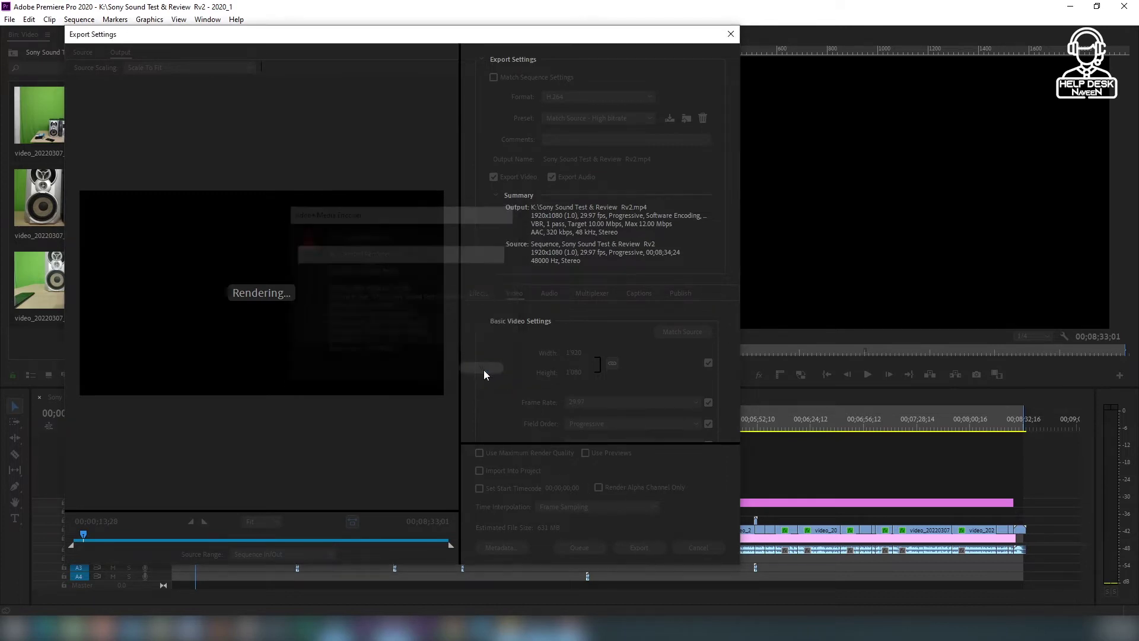
click(727, 36)
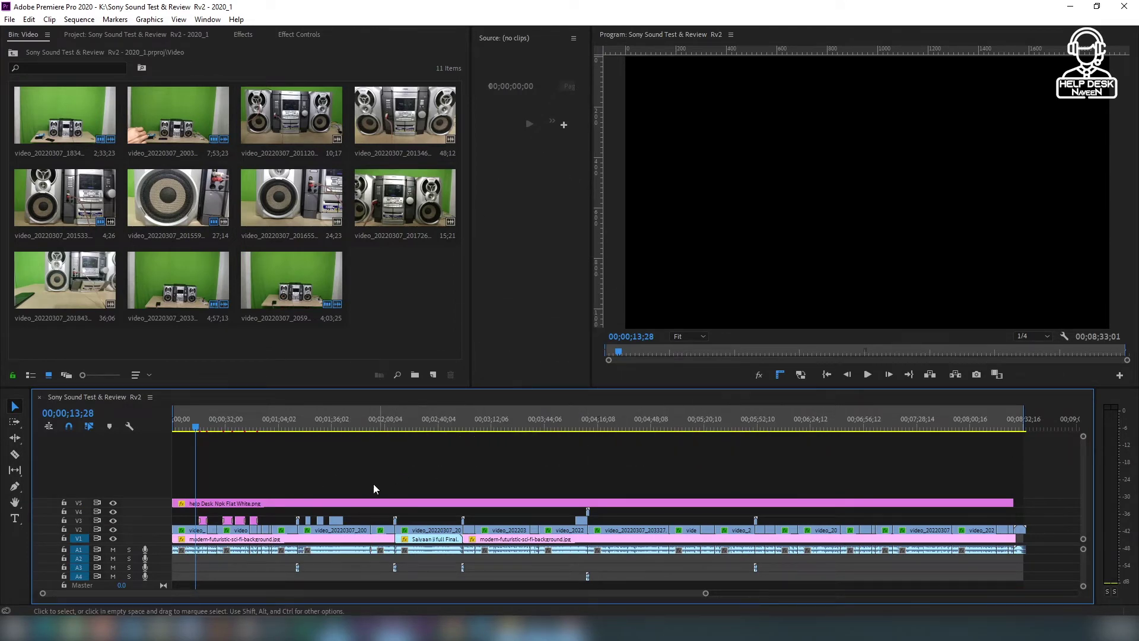
click(9, 19)
mouse_move(76, 396)
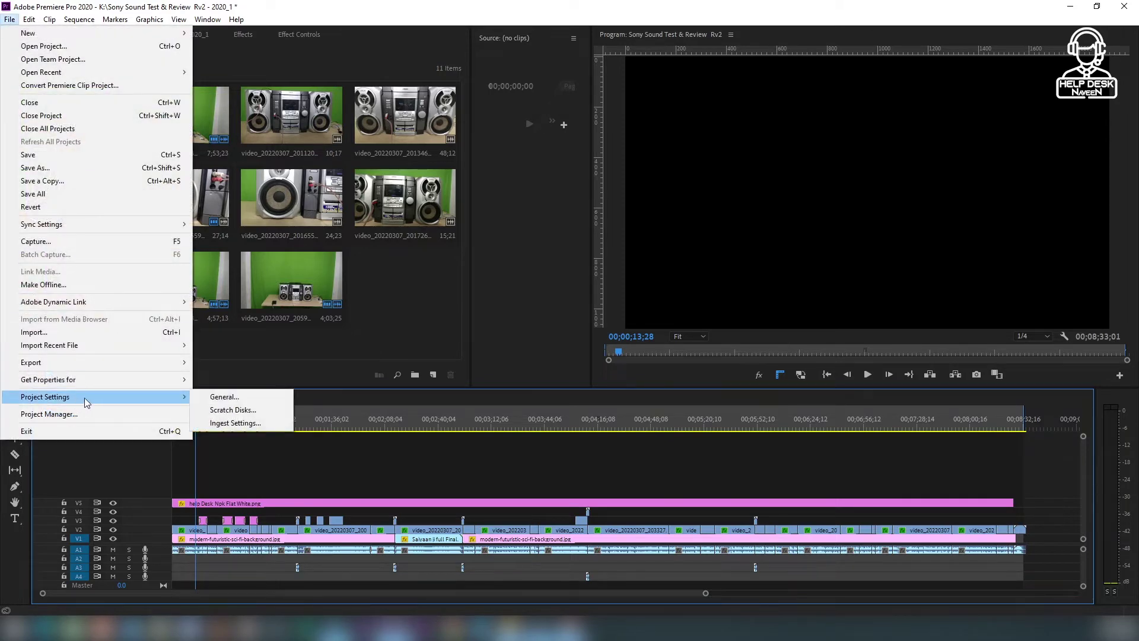
click(231, 398)
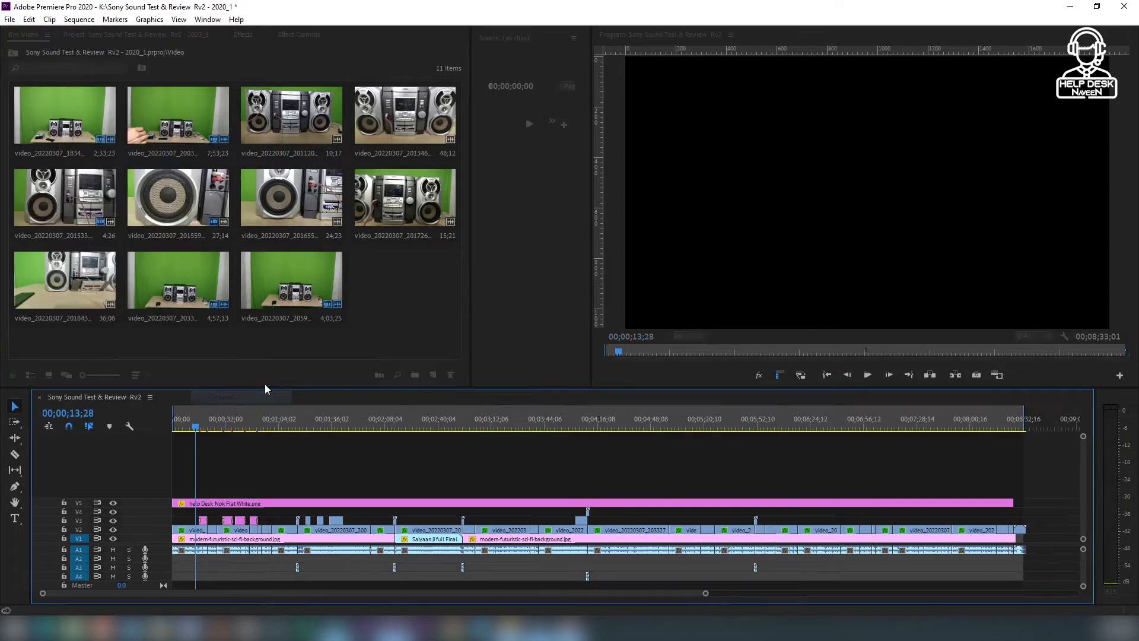
click(378, 273)
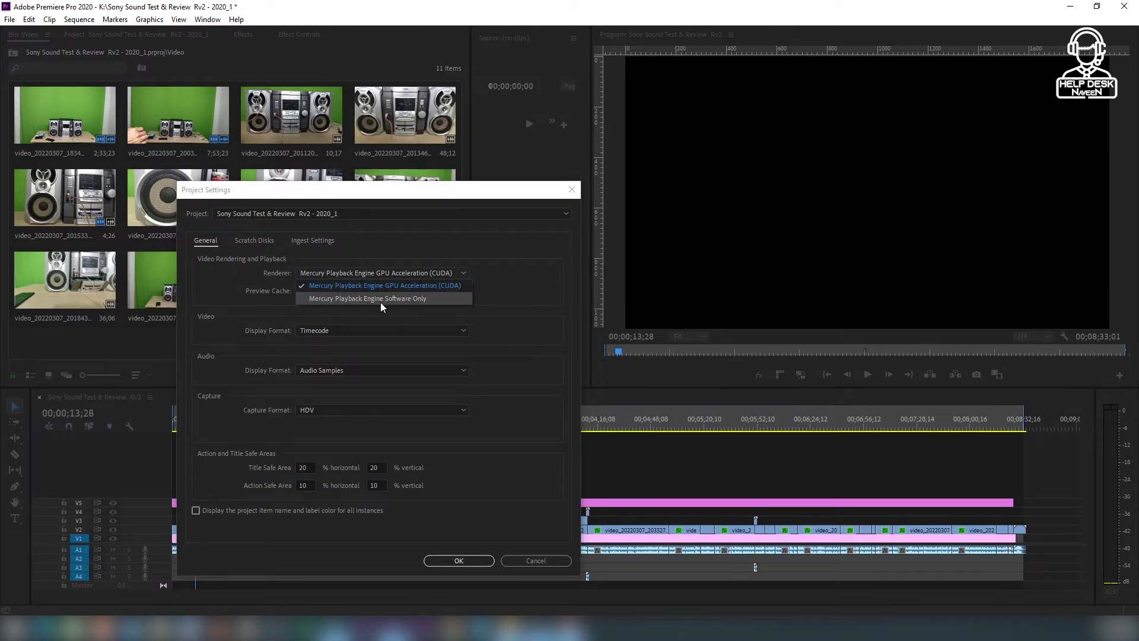
click(396, 299)
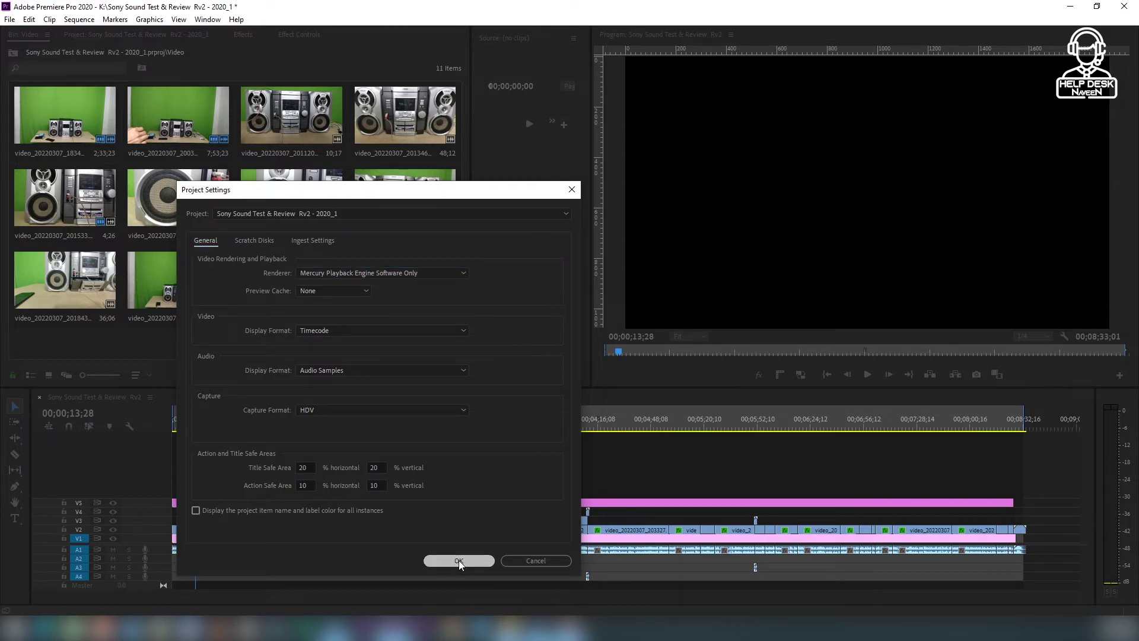
click(459, 560)
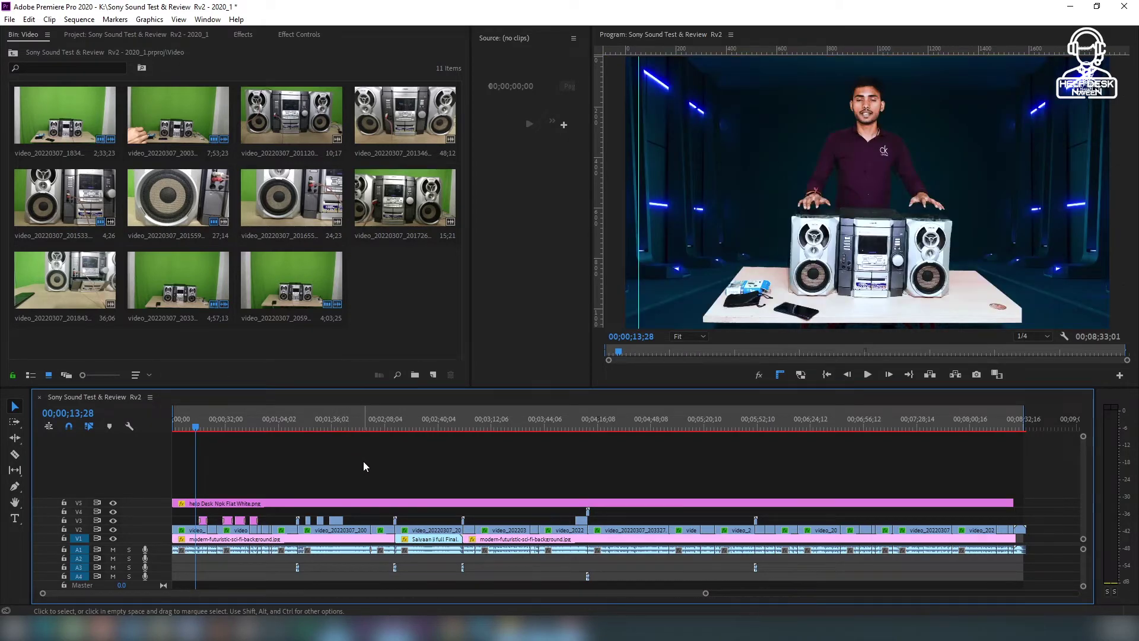
- Re-export the sequence as H.264 to the same file name and location using the software renderer
key(ctrl+m)
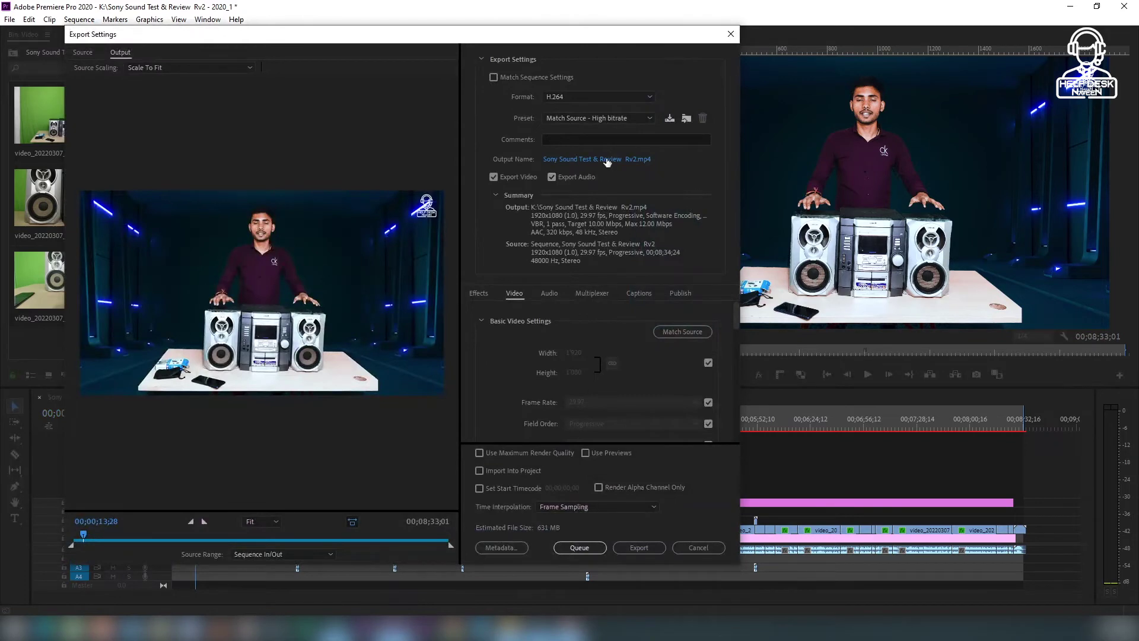
click(605, 160)
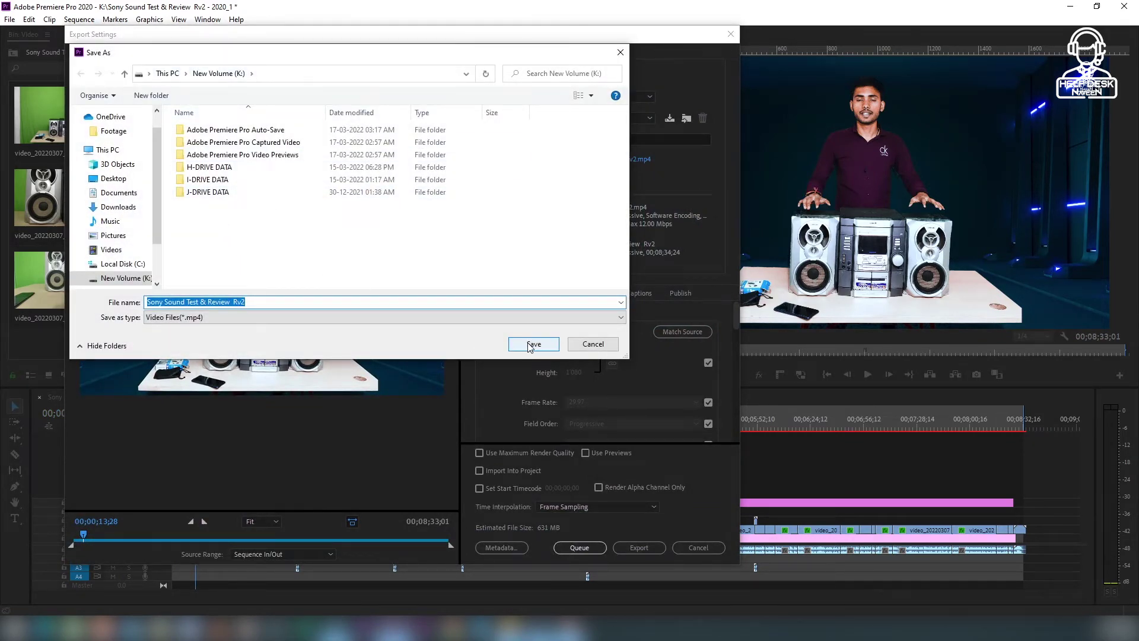
click(555, 344)
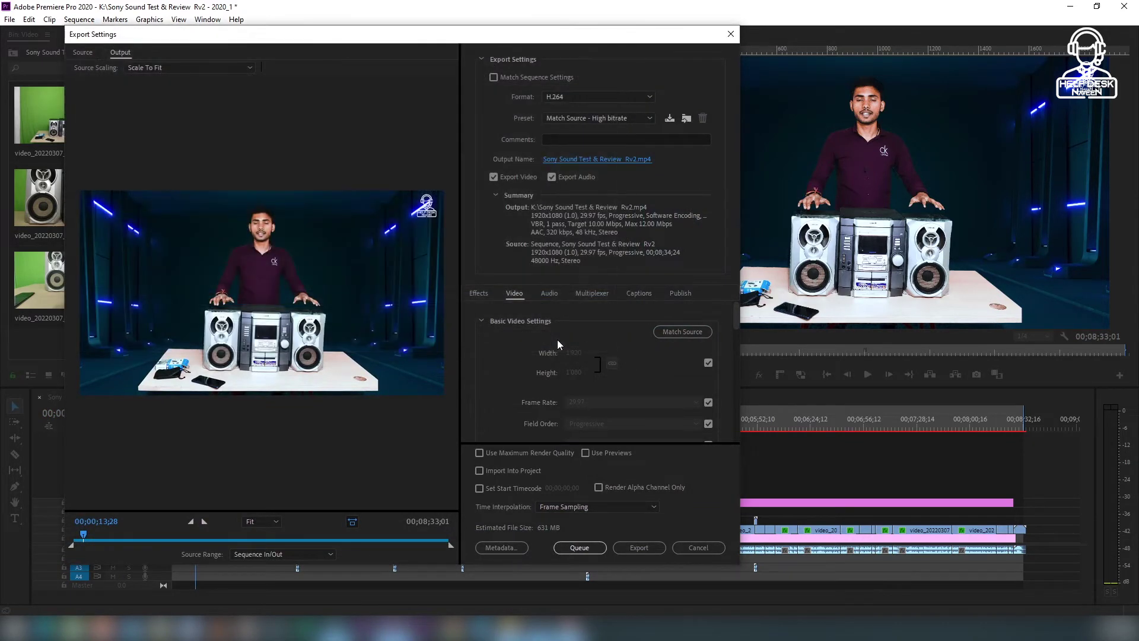
click(638, 549)
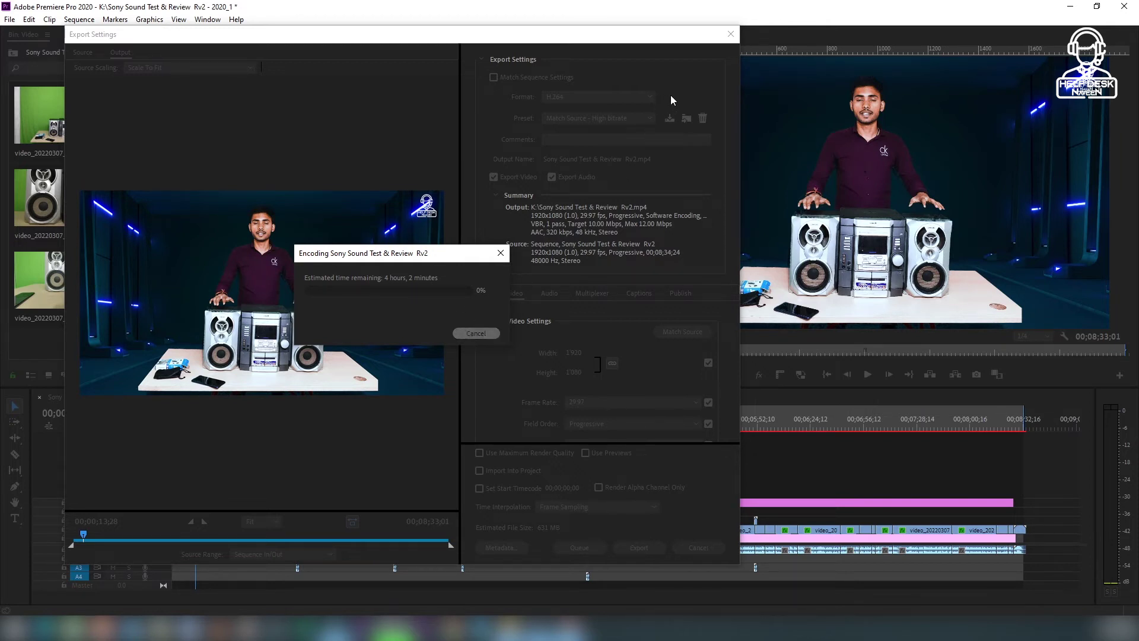
- Close and reopen Export Settings, then queue the Rv2_1.mp4 output to Media Encoder
click(731, 33)
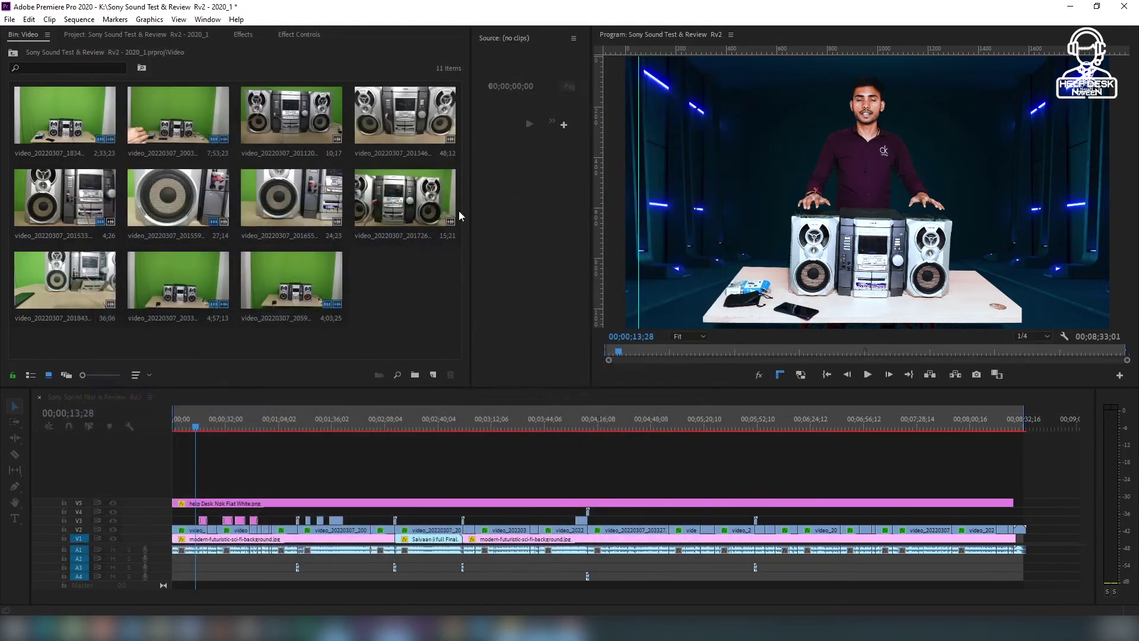
key(ctrl+m)
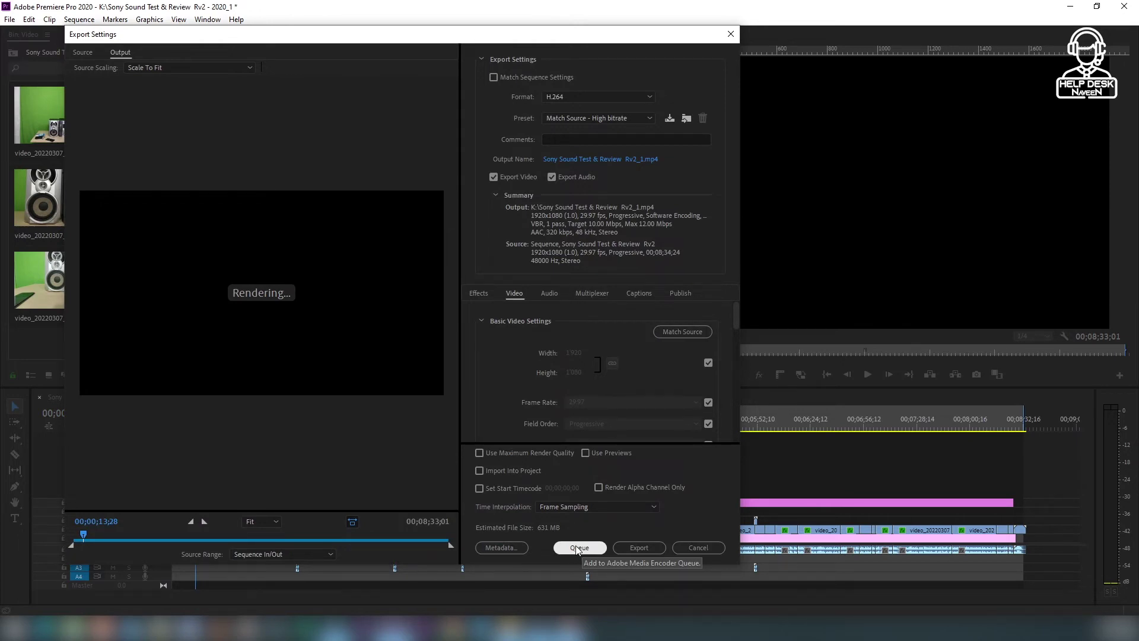
click(576, 548)
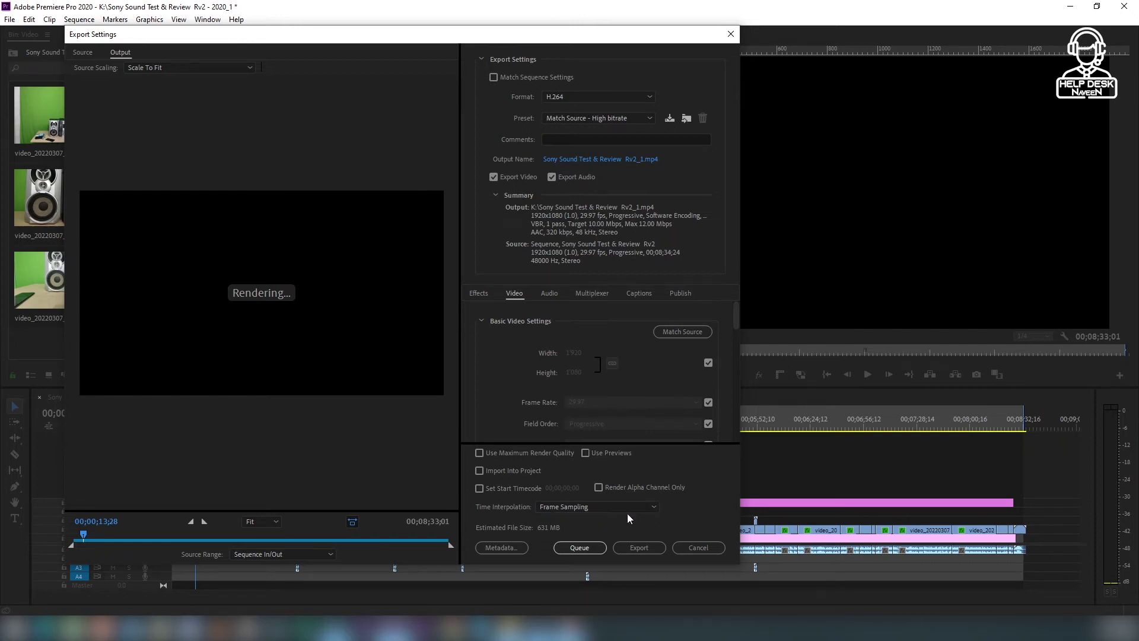
- Queue the export so Media Encoder lists it as H.264, Match Source - High bitrate, Ready
click(581, 548)
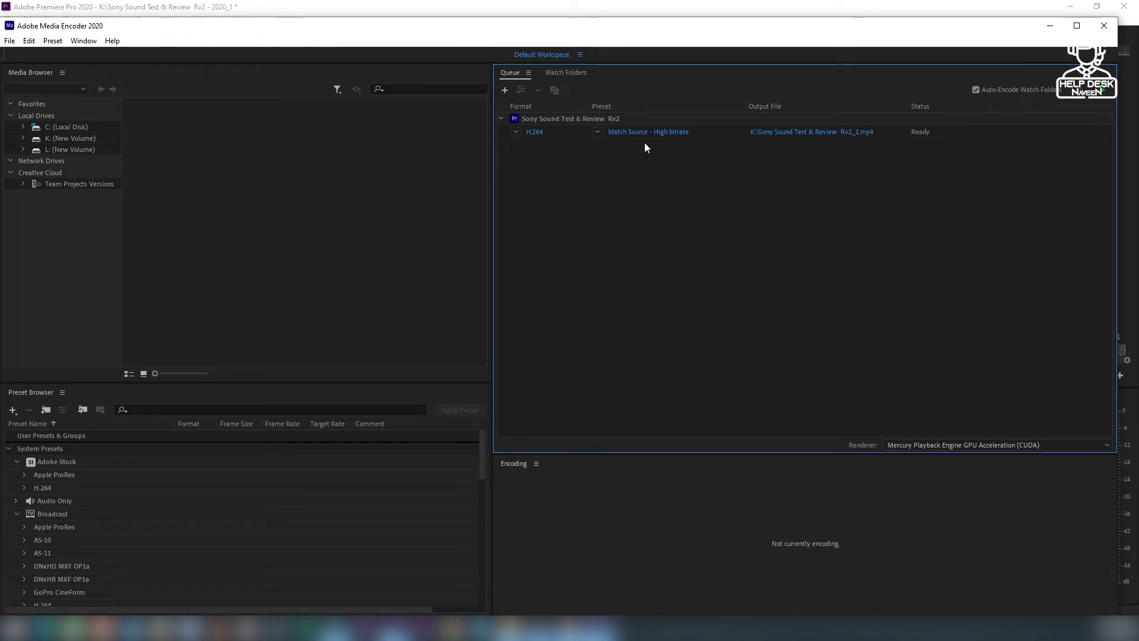
- Open the job's Output File location and browse the Desktop folders
click(797, 133)
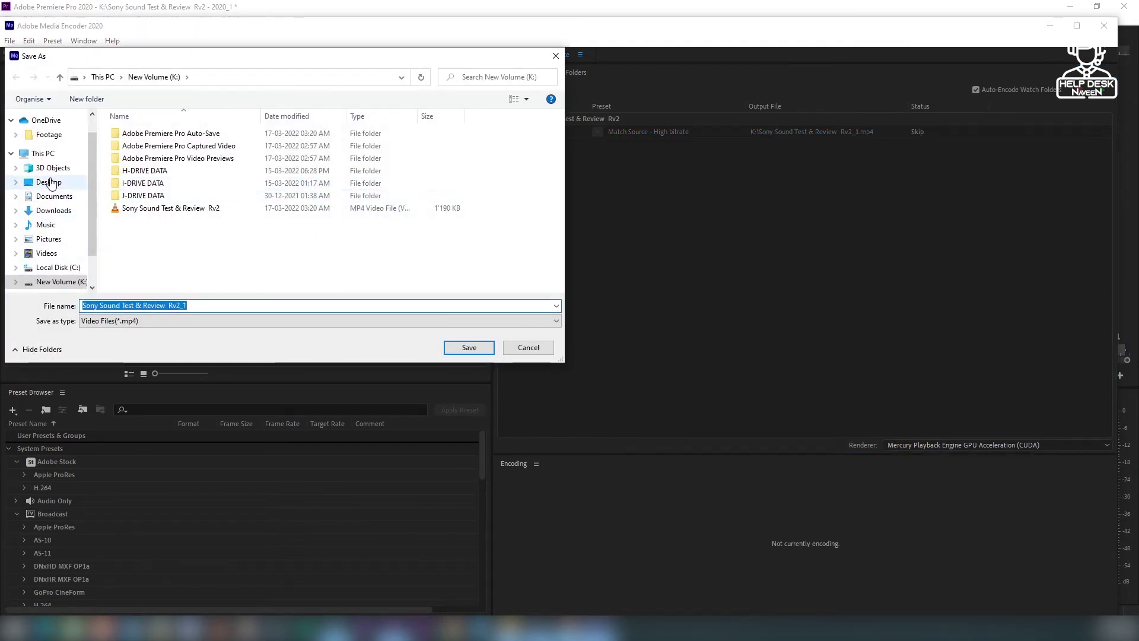
click(49, 182)
scroll(201, 237, down, 3)
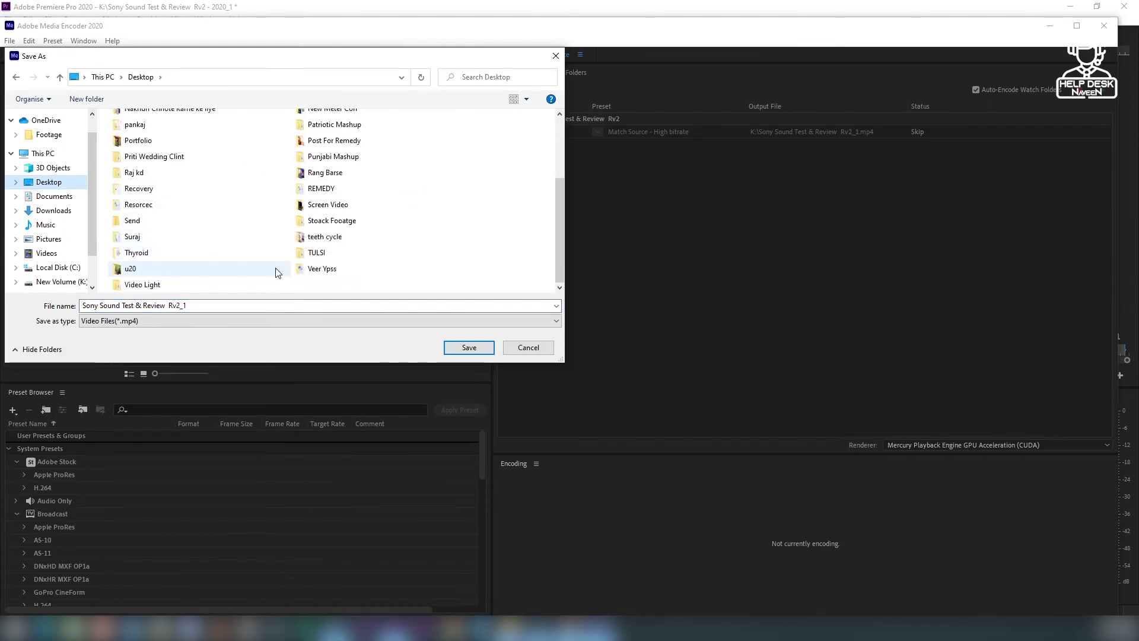
scroll(155, 273, up, 3)
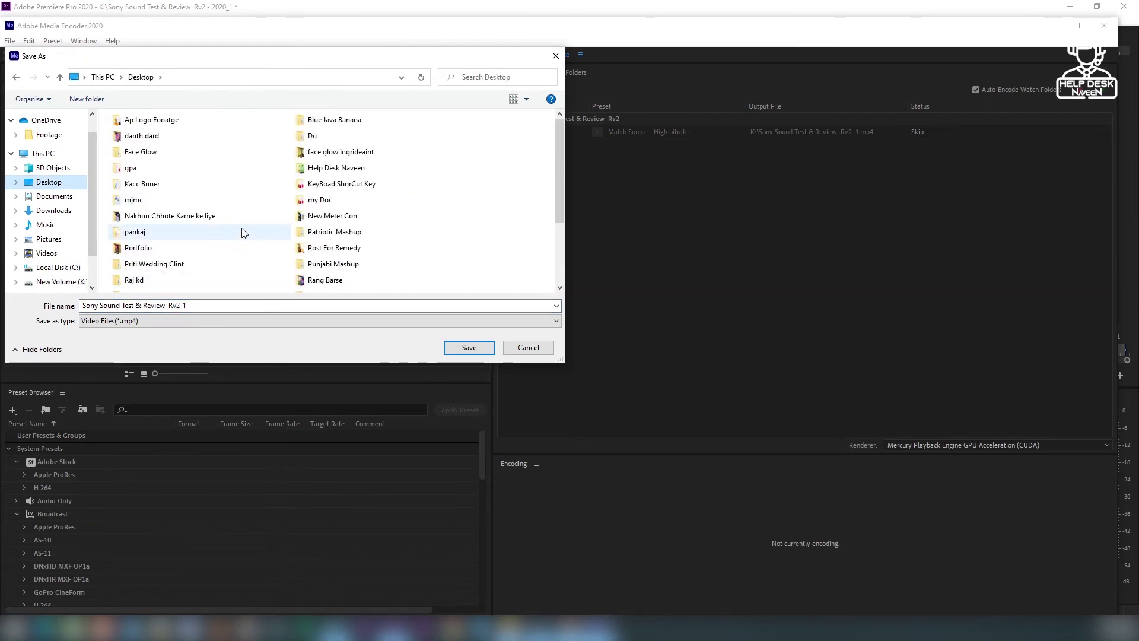
scroll(277, 219, down, 3)
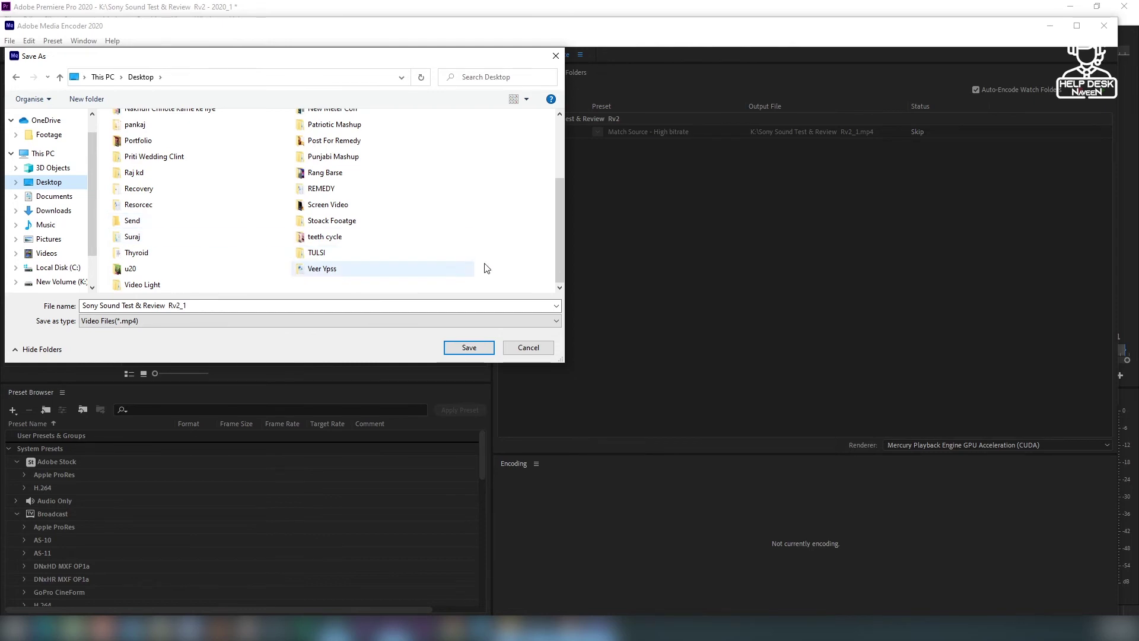
scroll(282, 224, up, 3)
scroll(261, 220, down, 3)
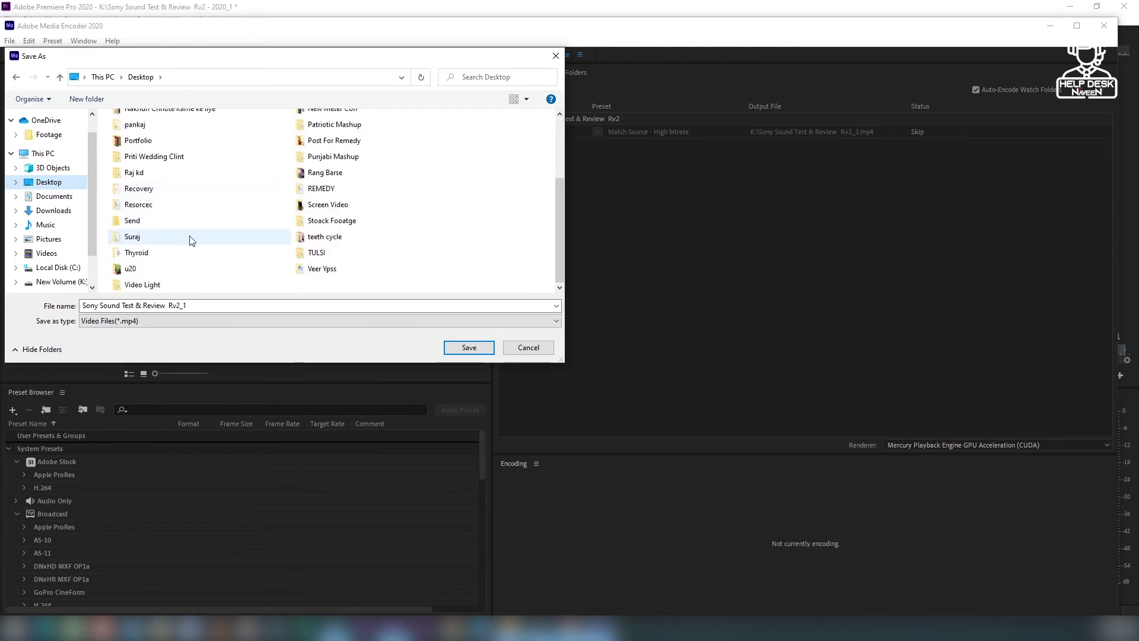
scroll(191, 237, up, 3)
scroll(191, 238, down, 3)
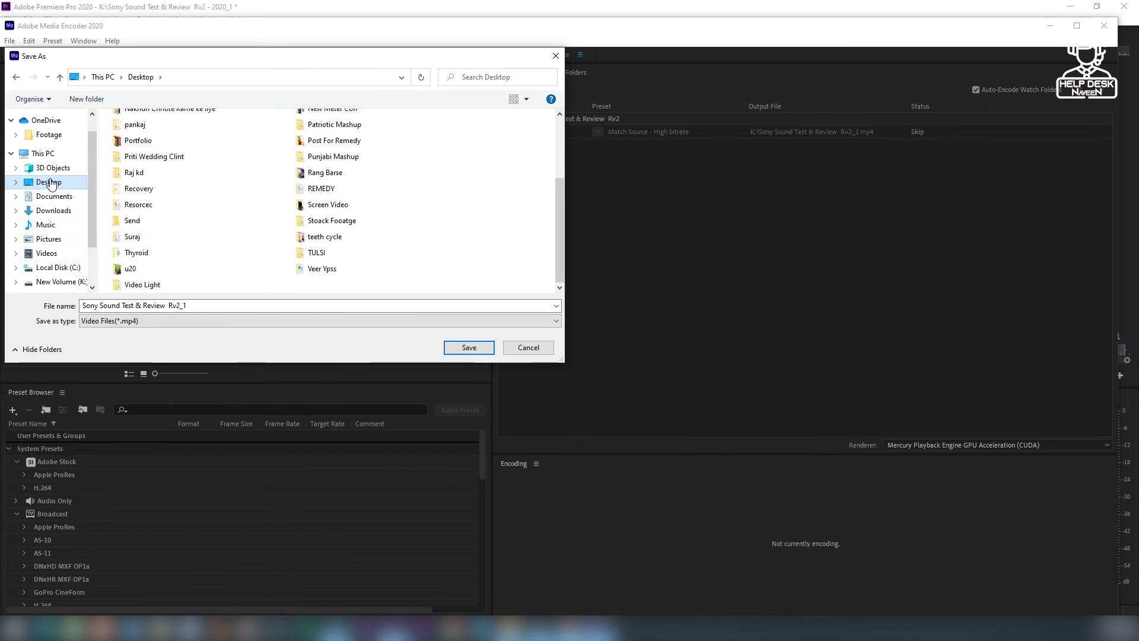
scroll(248, 208, up, 3)
scroll(261, 214, down, 3)
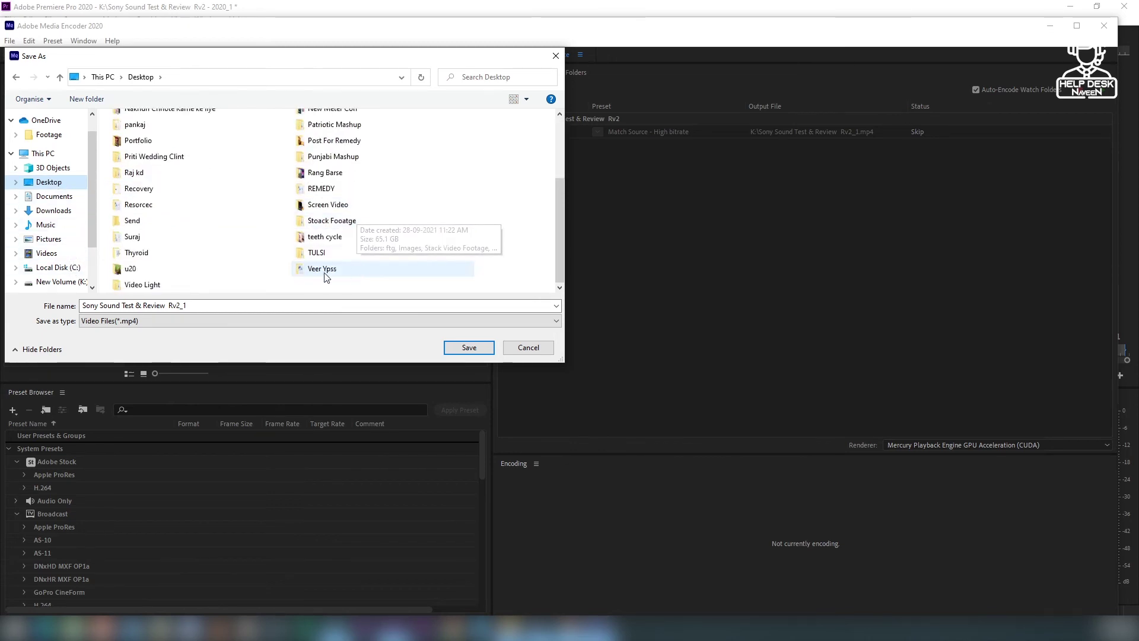
scroll(241, 268, up, 3)
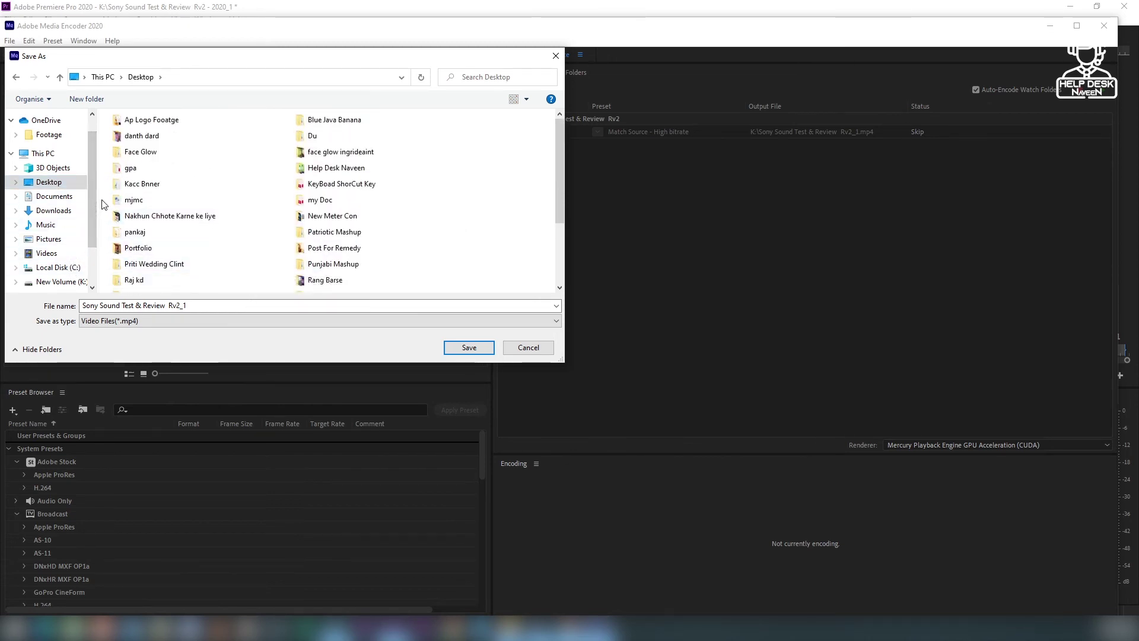
- Save Rv2_1.mp4 into the channel folder's Sony Sound Test & Review Rv2 subfolder
key(h)
double_click(359, 168)
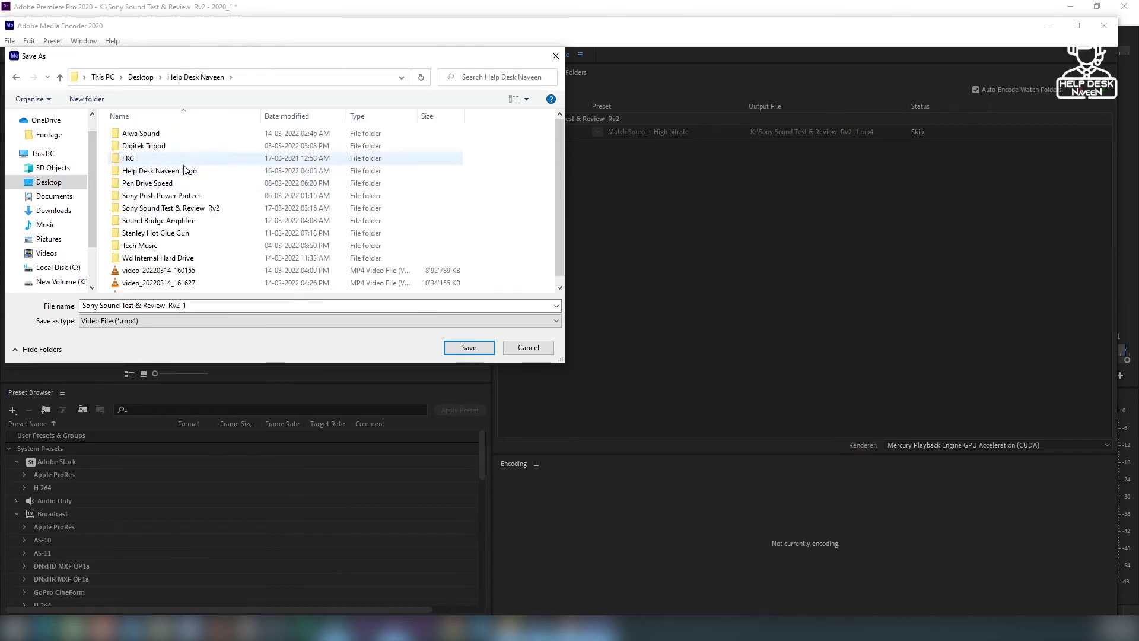
double_click(202, 209)
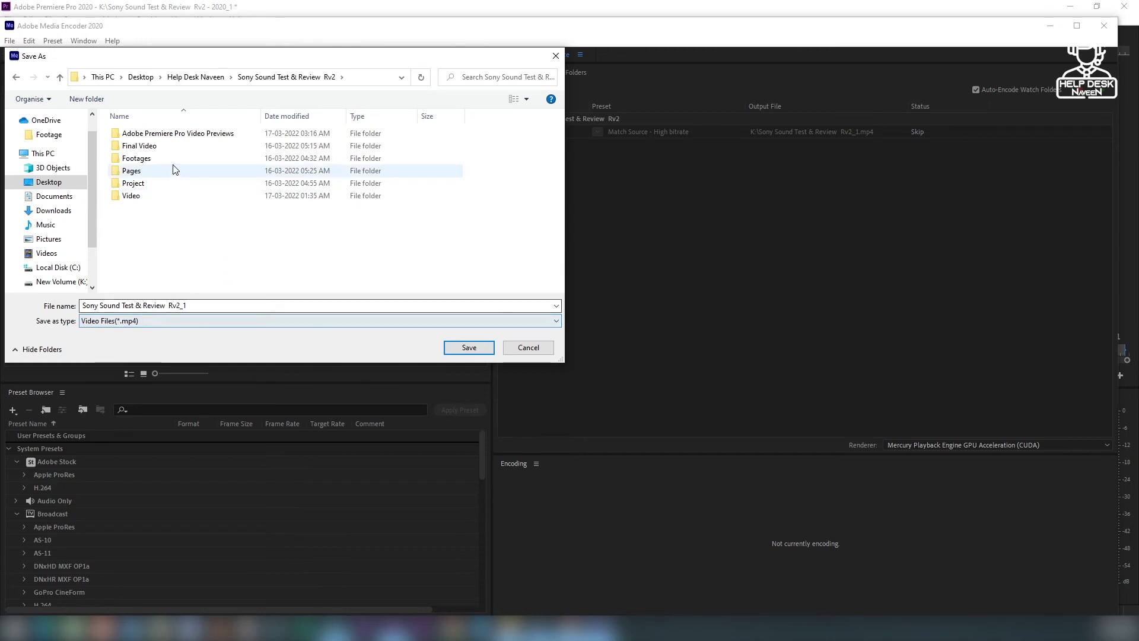
click(472, 348)
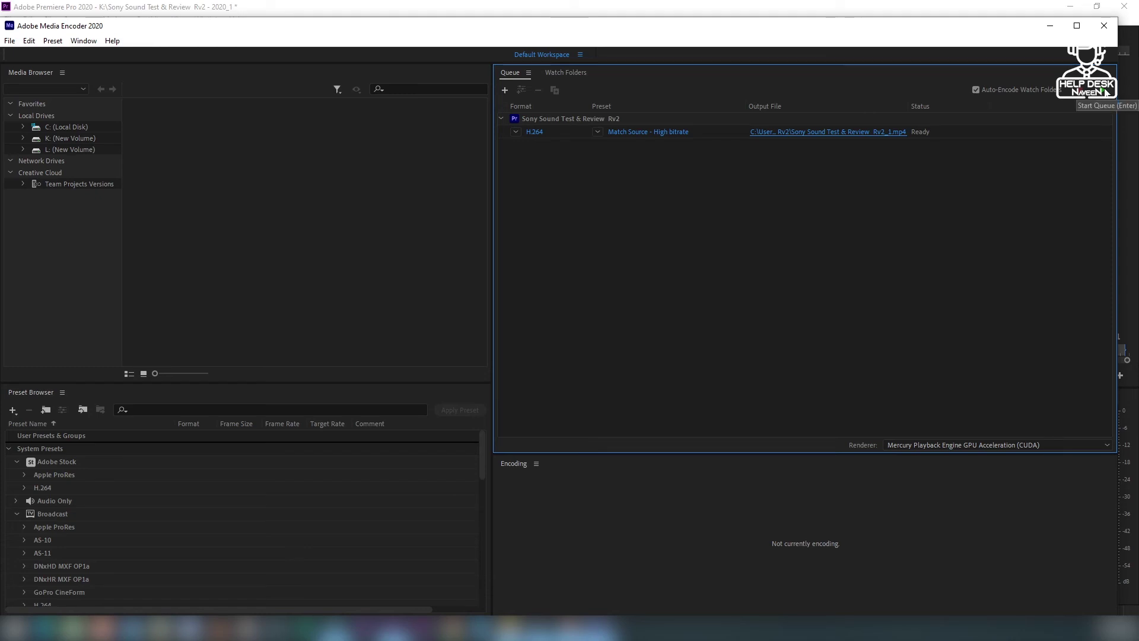
- Start the queue encoding Sony Sound Test & Review Rv2_1.mp4, then return to Media Encoder to watch progress
click(1105, 92)
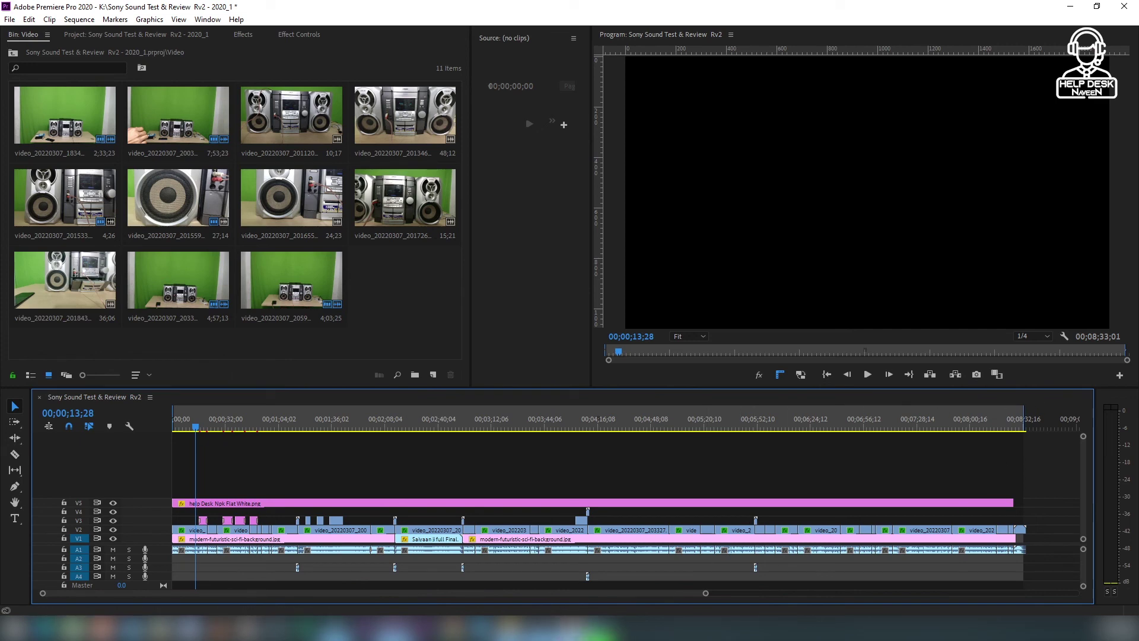
click(631, 609)
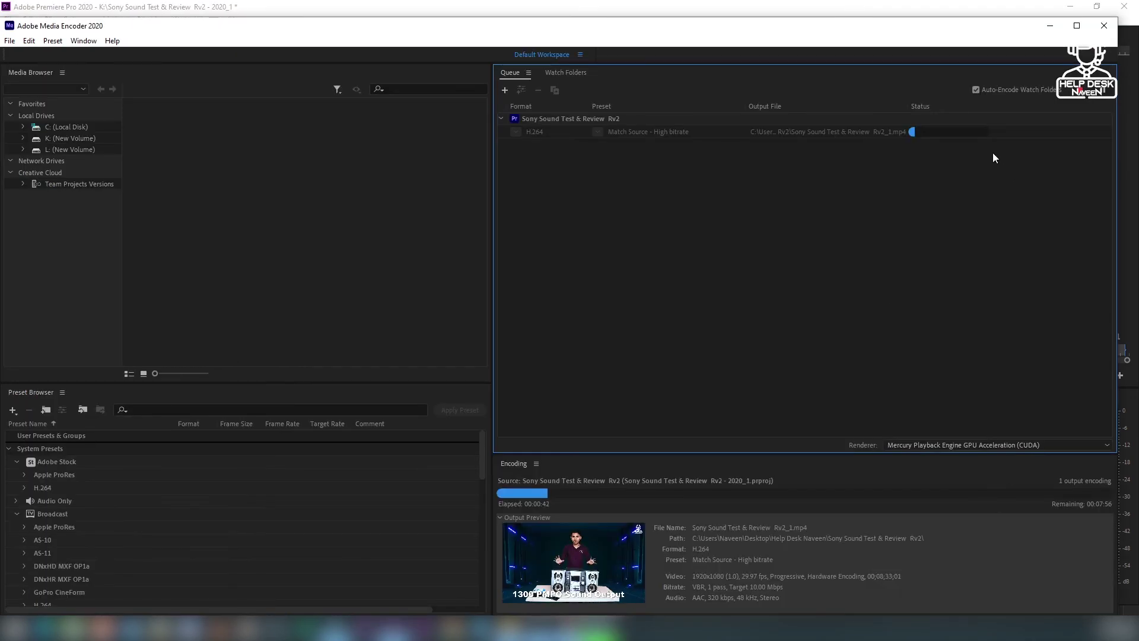